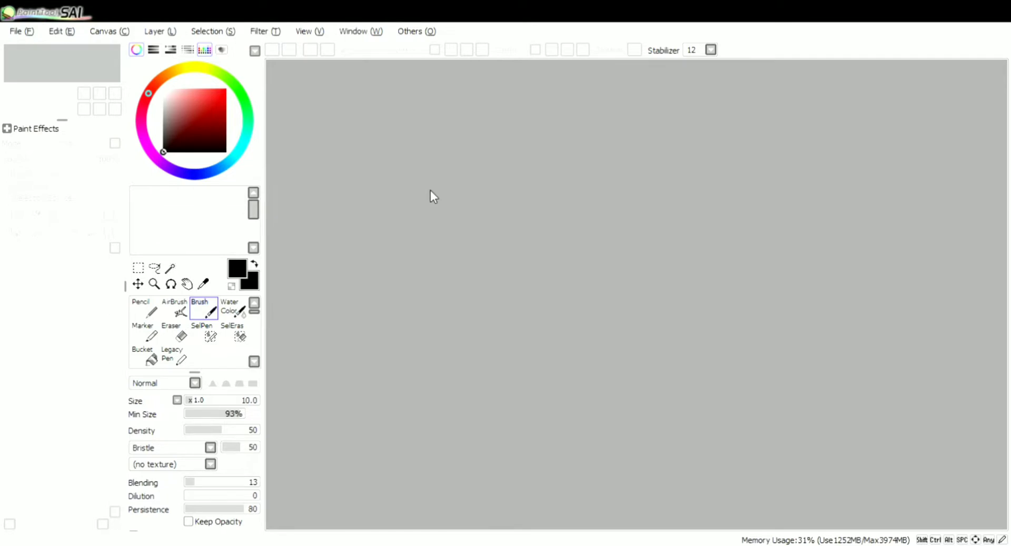
# Create a new blank canvas
pyautogui.click(34, 52)
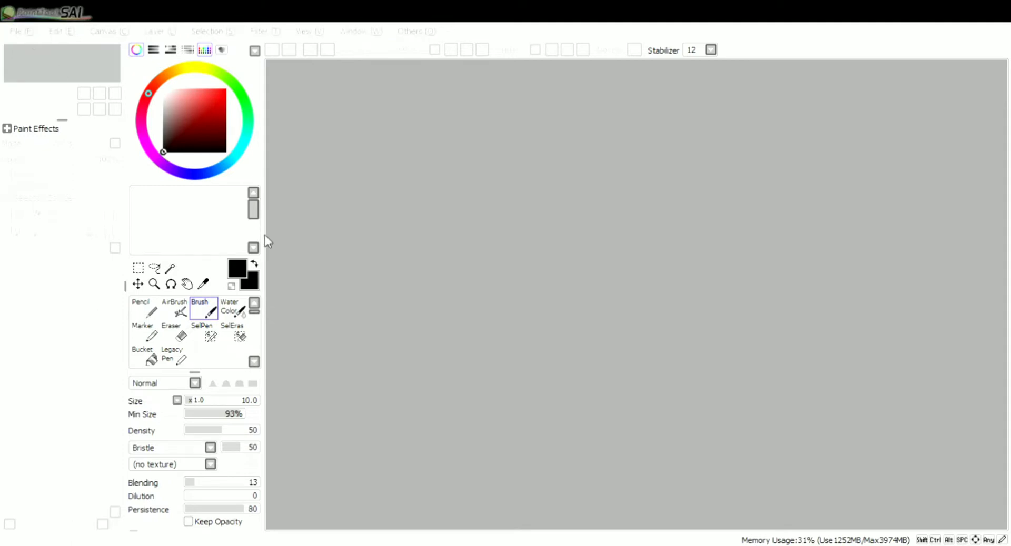
pyautogui.click(274, 245)
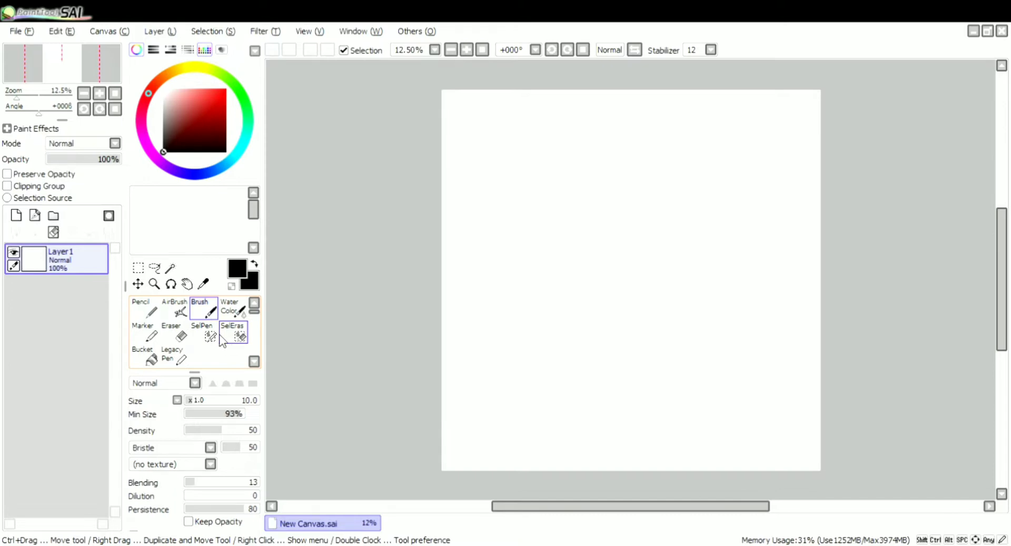
# Set the brush size to 65 and scribble a test stroke on the upper part of the canvas
pyautogui.scroll(-2, 222, 341)
pyautogui.scroll(-2, 222, 341)
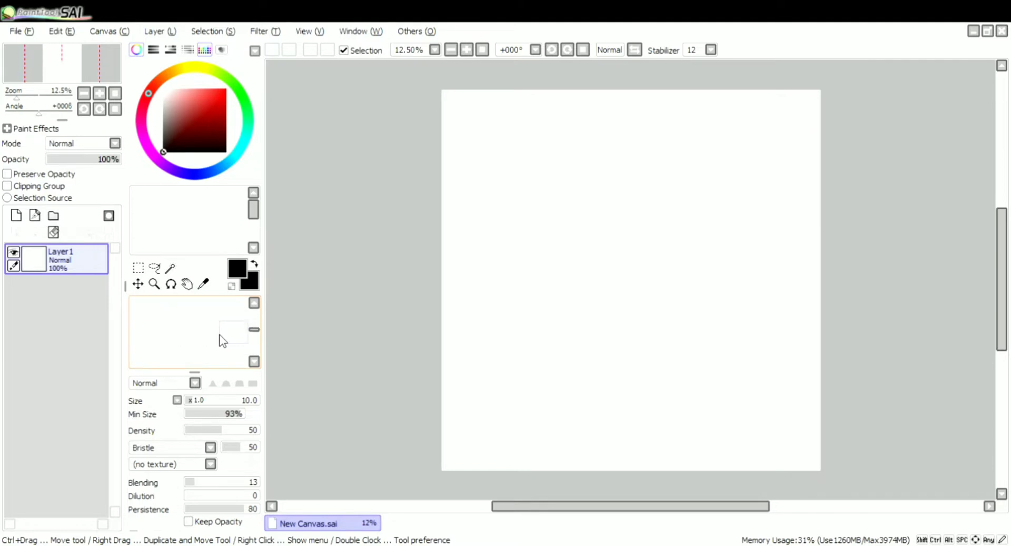
pyautogui.scroll(4, 223, 342)
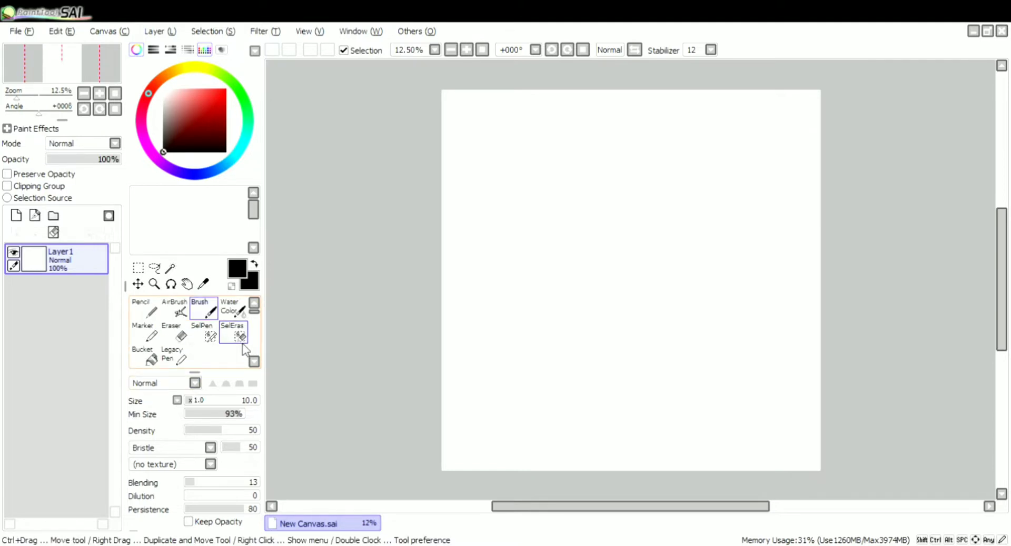
pyautogui.click(232, 402)
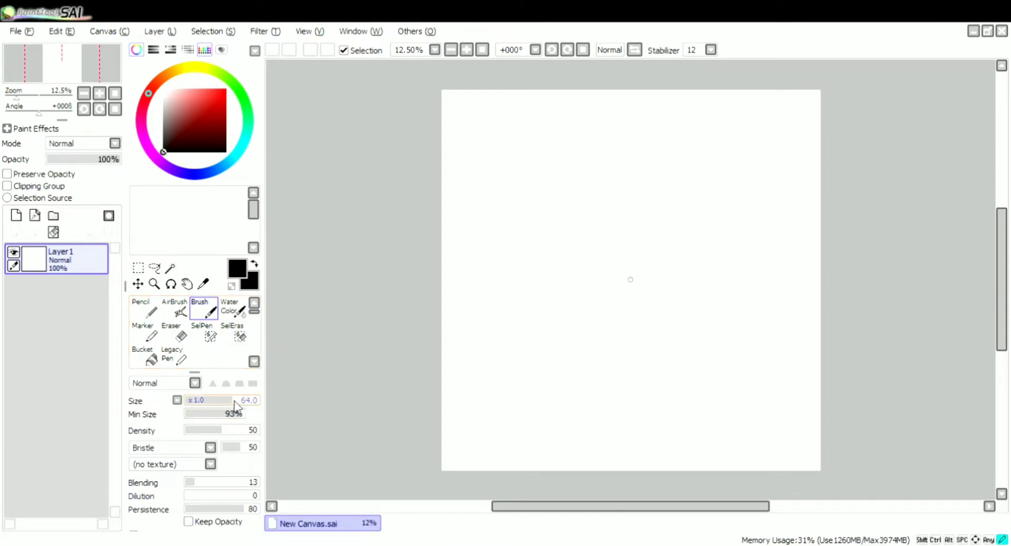
pyautogui.moveTo(564, 197)
pyautogui.mouseDown()
pyautogui.moveTo(545, 228)
pyautogui.moveTo(549, 240)
pyautogui.moveTo(573, 244)
pyautogui.mouseUp()
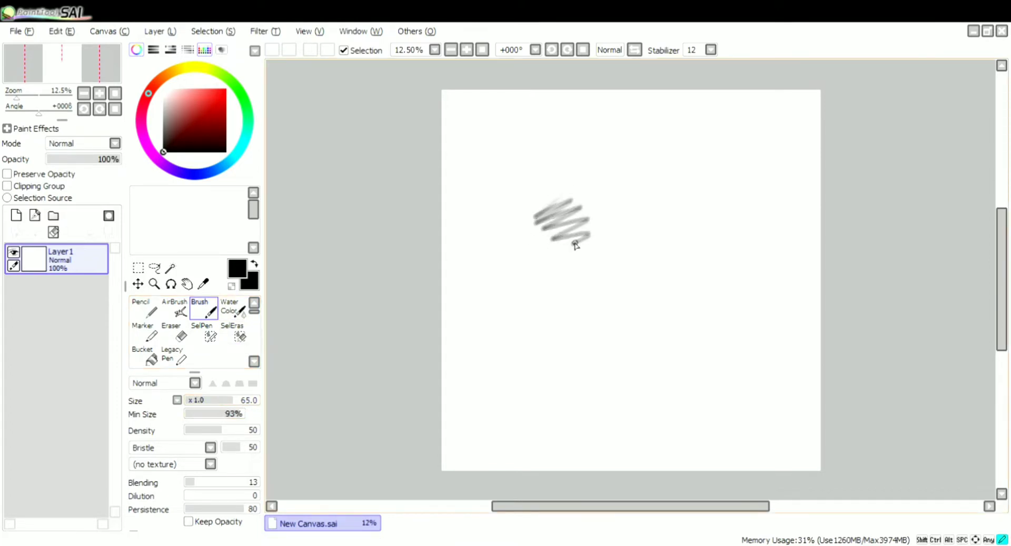
# Set the brush size multiplier to x5.0 and shade a test patch at size 305
pyautogui.click(177, 402)
pyautogui.click(208, 441)
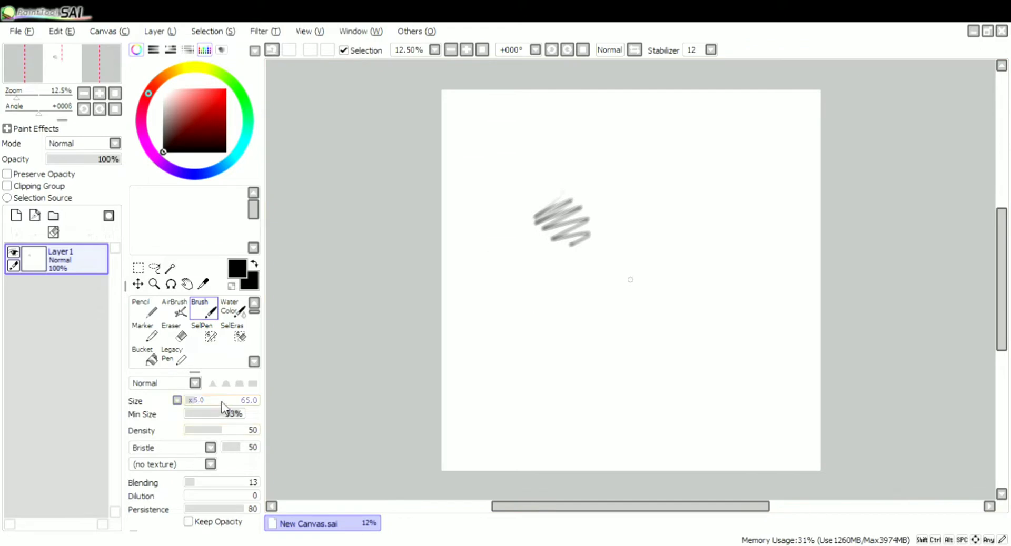
pyautogui.moveTo(534, 315)
pyautogui.mouseDown()
pyautogui.moveTo(603, 269)
pyautogui.moveTo(583, 326)
pyautogui.mouseUp()
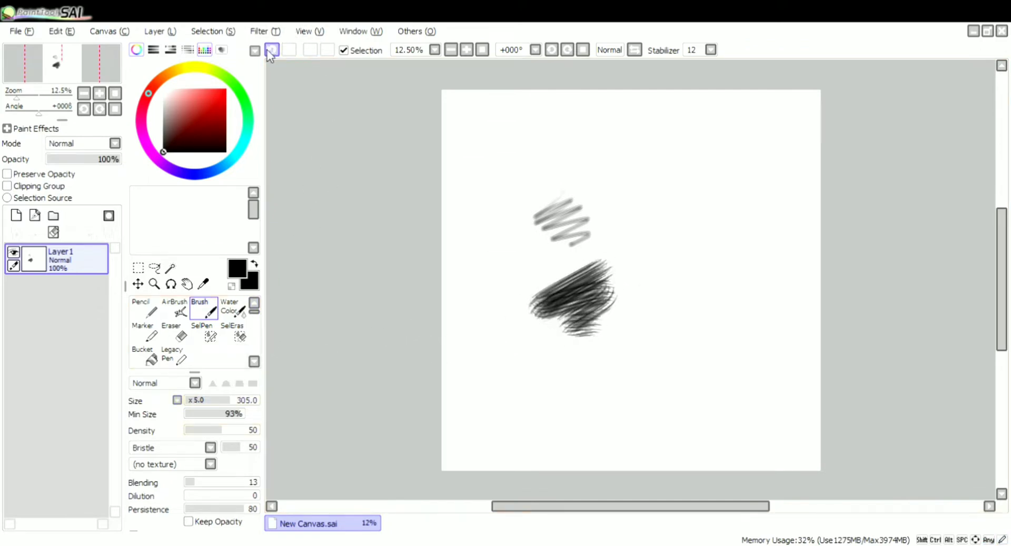
# Shade test patches at brush densities 92 and 15 to compare stroke darkness
pyautogui.click(212, 430)
pyautogui.moveTo(213, 431); pyautogui.dragTo(253, 431)
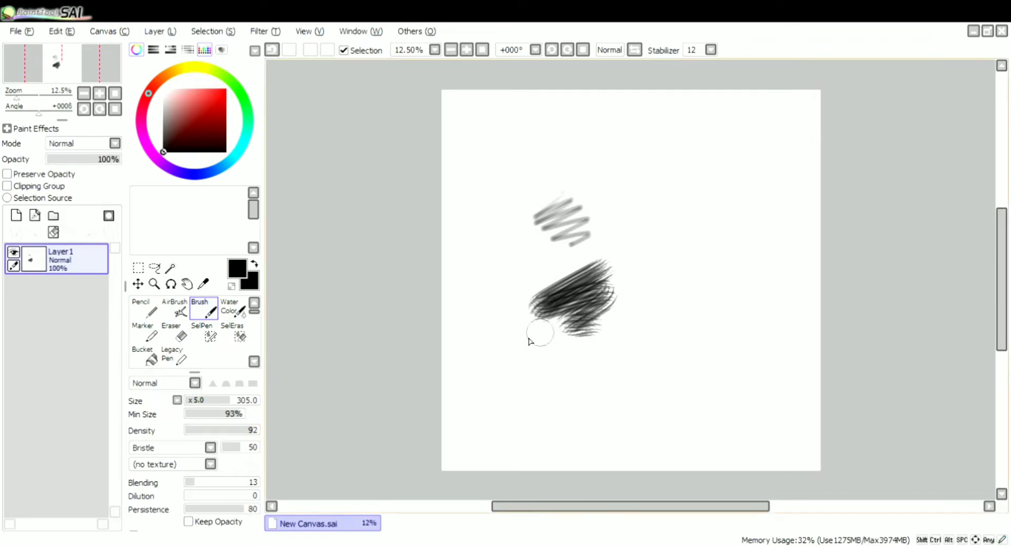
pyautogui.moveTo(494, 379)
pyautogui.mouseDown()
pyautogui.moveTo(579, 316)
pyautogui.moveTo(514, 379)
pyautogui.mouseUp()
pyautogui.click(197, 431)
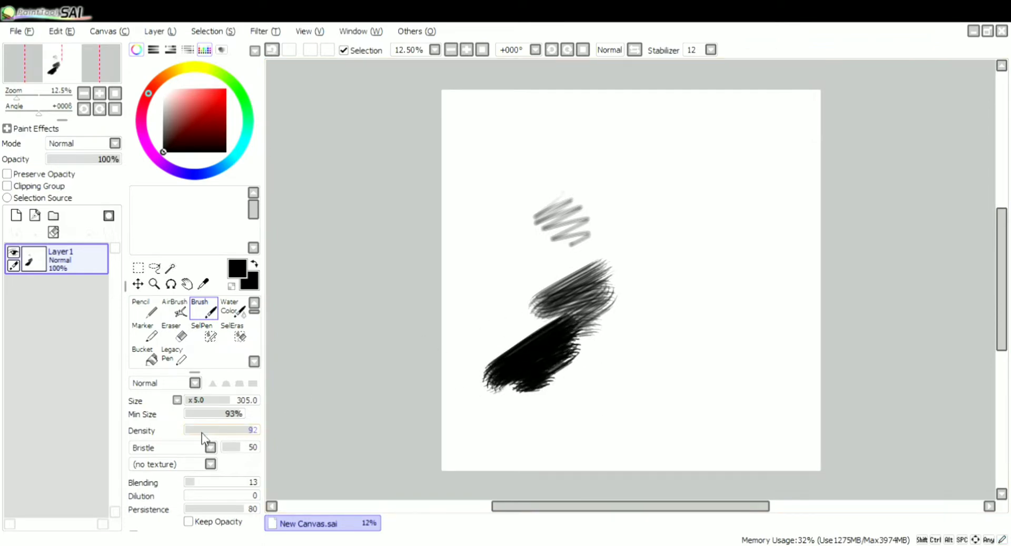
pyautogui.moveTo(482, 264)
pyautogui.mouseDown()
pyautogui.moveTo(511, 282)
pyautogui.moveTo(507, 313)
pyautogui.mouseUp()
# Undo the test patches painted on the canvas
pyautogui.hotkey('ctrl', 'z')
pyautogui.hotkey('ctrl', 'z')
pyautogui.hotkey('ctrl', 'z')
pyautogui.hotkey('ctrl', 'z')
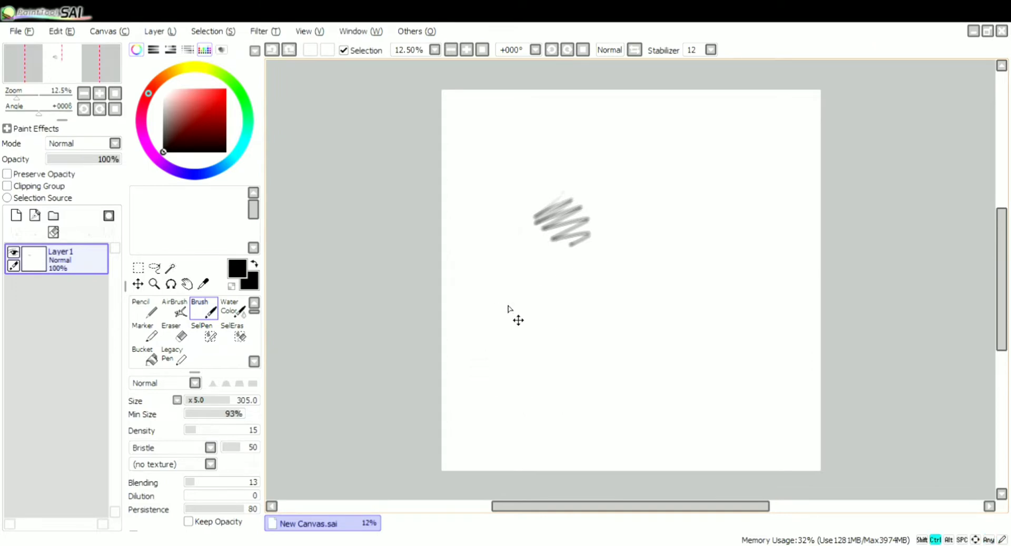
# Set the brush to size 225 and density 67 and scribble a test stroke with the Bristle shape
pyautogui.click(207, 399)
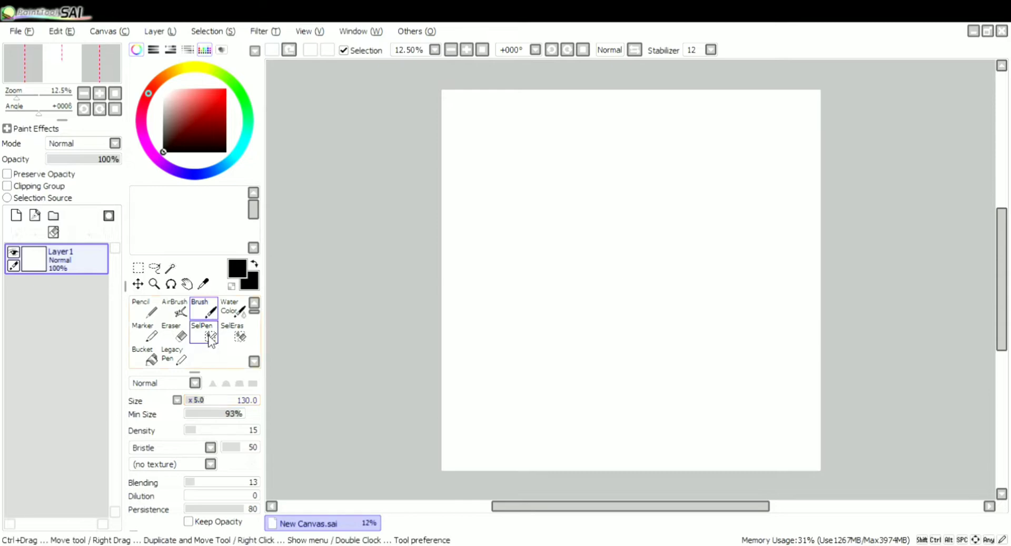
pyautogui.moveTo(199, 428); pyautogui.dragTo(209, 429)
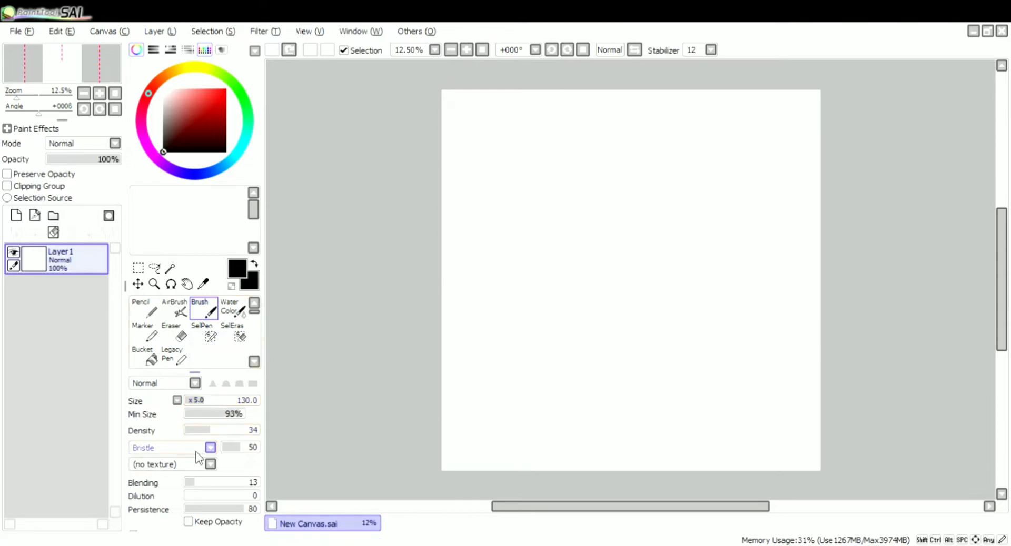
pyautogui.click(234, 430)
pyautogui.moveTo(493, 279)
pyautogui.mouseDown()
pyautogui.moveTo(566, 282)
pyautogui.moveTo(500, 287)
pyautogui.mouseUp()
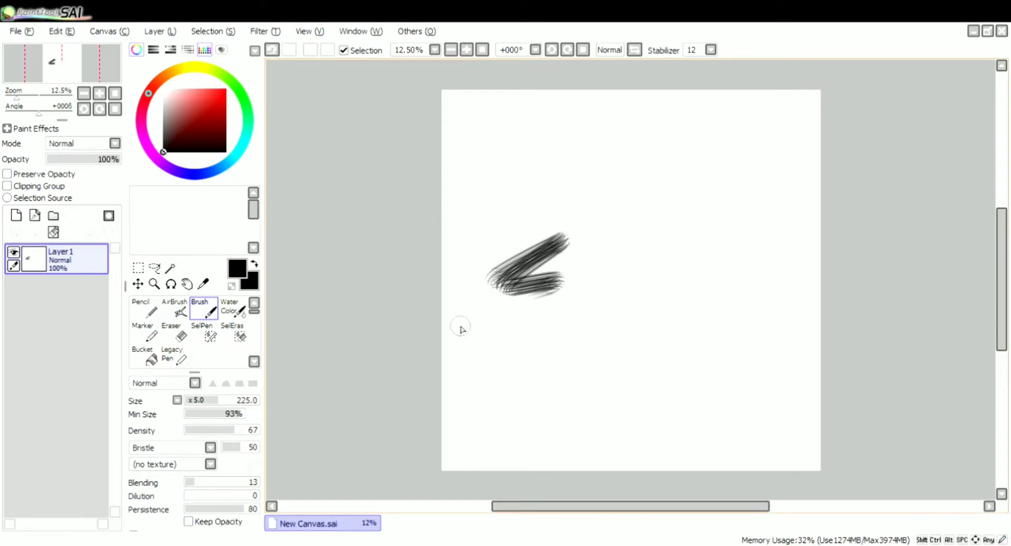
# Scribble a test stroke with the simple circle brush shape, and undo the test strokes
pyautogui.click(186, 465)
pyautogui.moveTo(505, 340)
pyautogui.mouseDown()
pyautogui.moveTo(582, 313)
pyautogui.moveTo(569, 373)
pyautogui.moveTo(542, 371)
pyautogui.moveTo(583, 320)
pyautogui.moveTo(588, 328)
pyautogui.moveTo(566, 371)
pyautogui.mouseUp()
pyautogui.hotkey('ctrl', 'z')
pyautogui.hotkey('ctrl', 'z')
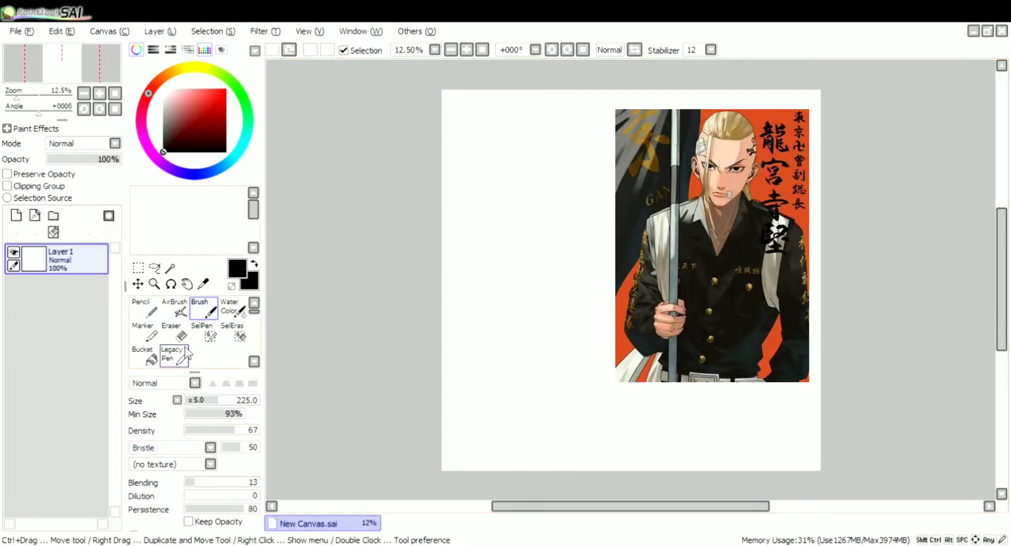
# Block in faint marks for the hairline, left eye, mouth, chin and jaw with the x5.0 brush at size 145, density 21
pyautogui.moveTo(207, 401)
pyautogui.mouseDown()
pyautogui.moveTo(193, 404)
pyautogui.moveTo(205, 429)
pyautogui.mouseUp()
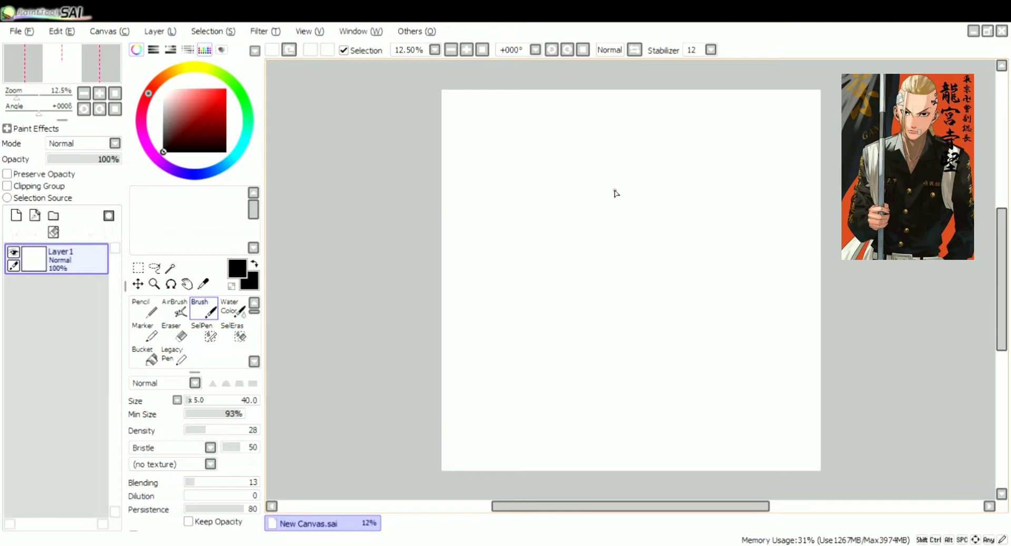
pyautogui.moveTo(584, 135); pyautogui.dragTo(613, 141)
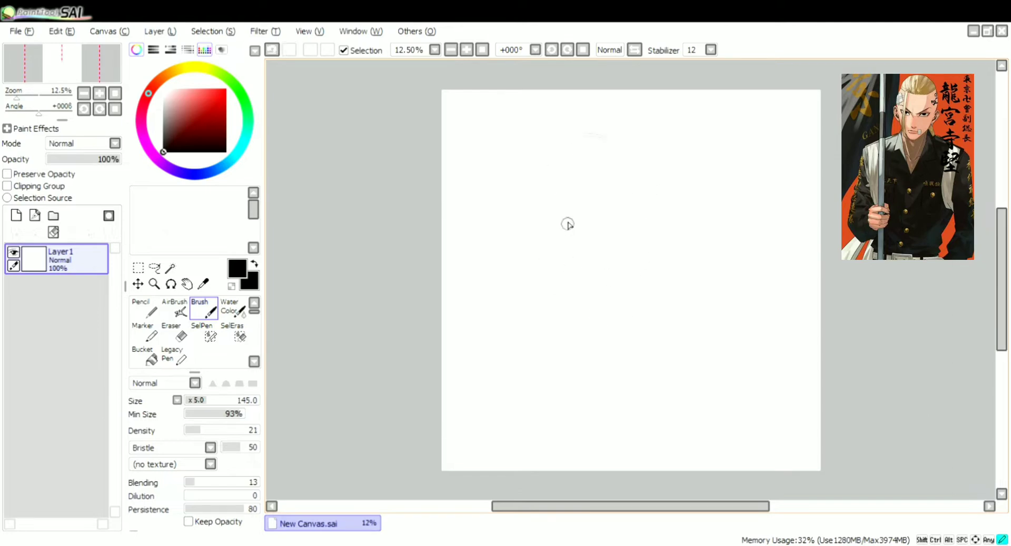
pyautogui.moveTo(558, 214); pyautogui.dragTo(574, 218)
pyautogui.moveTo(580, 285); pyautogui.dragTo(614, 315)
pyautogui.moveTo(553, 271); pyautogui.dragTo(562, 290)
pyautogui.moveTo(642, 278); pyautogui.dragTo(639, 283)
pyautogui.moveTo(557, 144)
pyautogui.mouseDown()
pyautogui.moveTo(572, 137)
pyautogui.moveTo(556, 144)
pyautogui.mouseUp()
# Sketch the right eyebrow and the left eye with the brush at size 85, undoing the last stroke
pyautogui.click(175, 333)
pyautogui.click(205, 309)
pyautogui.click(198, 402)
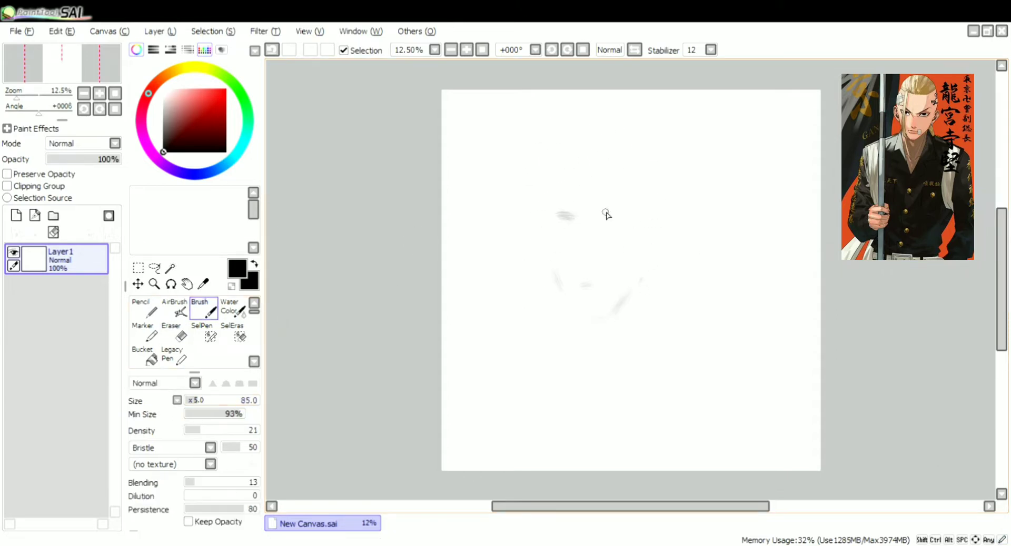
pyautogui.moveTo(606, 213); pyautogui.dragTo(624, 206)
pyautogui.moveTo(557, 213)
pyautogui.mouseDown()
pyautogui.moveTo(623, 218)
pyautogui.moveTo(578, 215)
pyautogui.moveTo(612, 236)
pyautogui.moveTo(610, 212)
pyautogui.moveTo(626, 220)
pyautogui.moveTo(611, 225)
pyautogui.moveTo(625, 230)
pyautogui.moveTo(566, 227)
pyautogui.mouseUp()
pyautogui.hotkey('ctrl', 'z')
# Set the brush to the x1.0 size multiplier, size 79 and density 13
pyautogui.click(195, 401)
pyautogui.click(179, 401)
pyautogui.click(243, 401)
pyautogui.click(194, 431)
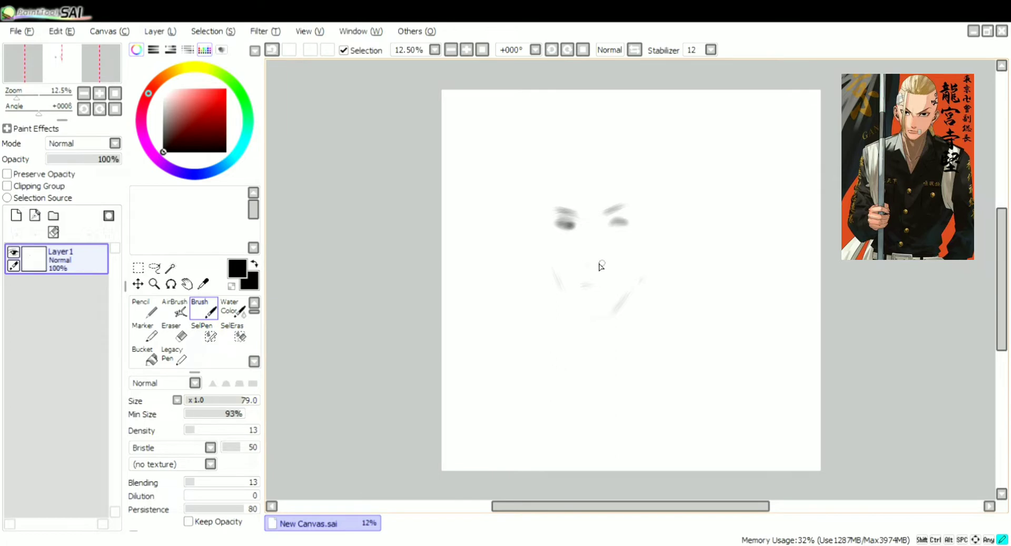
# Lighten the jaw lines on both sides of the face with the Eraser
pyautogui.click(180, 337)
pyautogui.moveTo(565, 255); pyautogui.dragTo(552, 276)
pyautogui.moveTo(643, 268); pyautogui.dragTo(623, 310)
# Strengthen the right eyebrow and the mouth, and add the left cheek contour at brush density 19
pyautogui.click(204, 309)
pyautogui.moveTo(635, 205); pyautogui.dragTo(601, 213)
pyautogui.moveTo(584, 285); pyautogui.dragTo(609, 289)
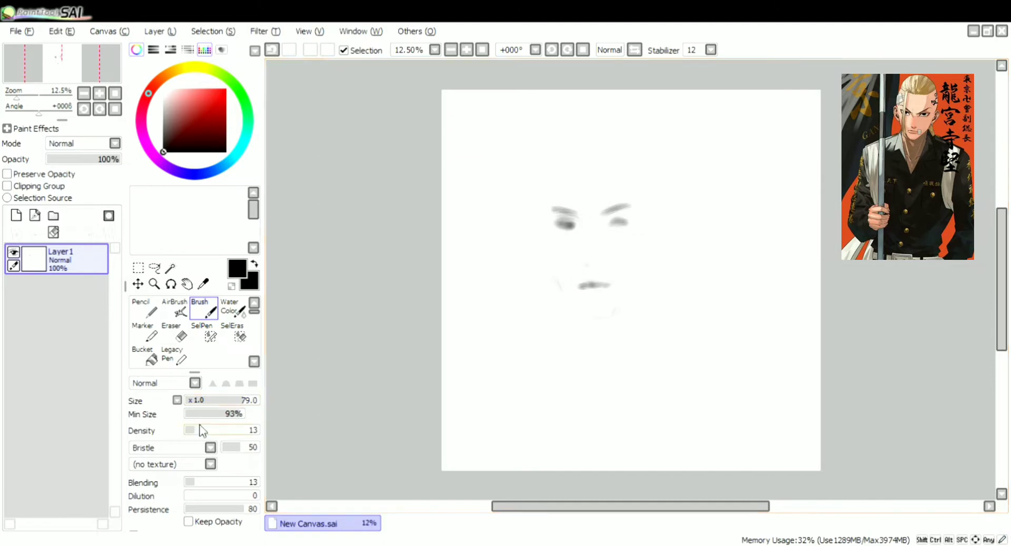
pyautogui.click(201, 431)
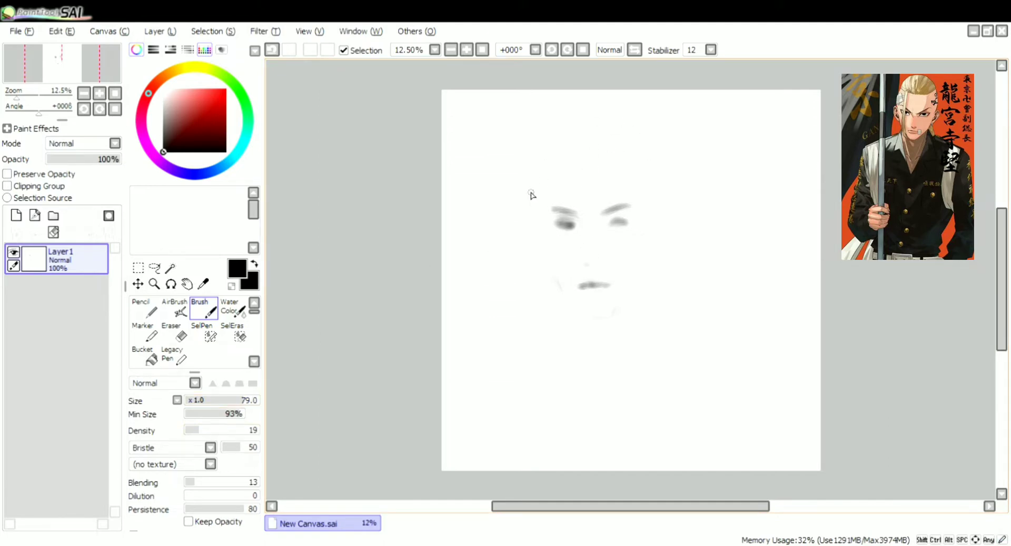
pyautogui.moveTo(529, 227); pyautogui.dragTo(540, 249)
# Lighten the centres of both eyes with the Eraser at size 60, and paint the left neck line with the Brush
pyautogui.click(174, 334)
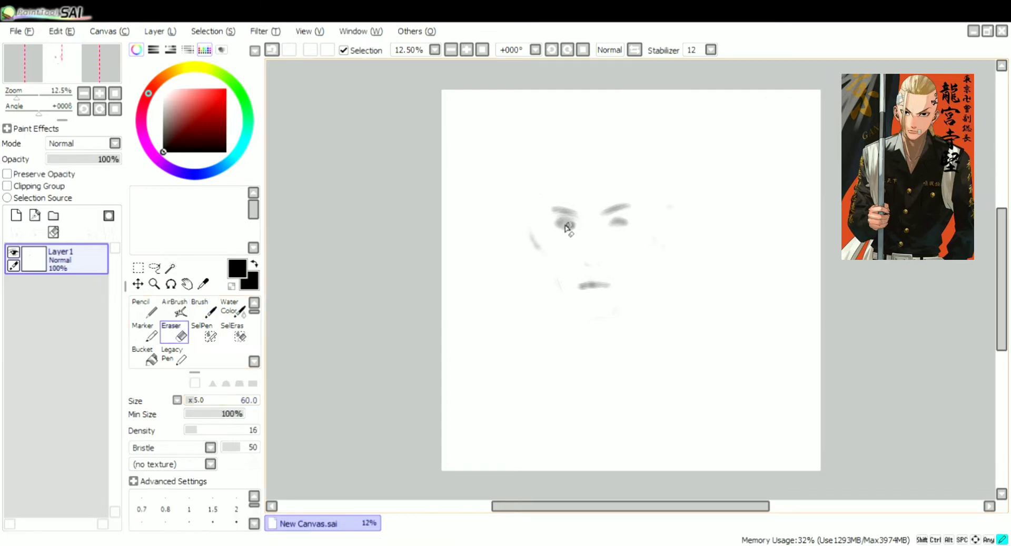
pyautogui.moveTo(567, 226); pyautogui.dragTo(622, 225)
pyautogui.click(203, 309)
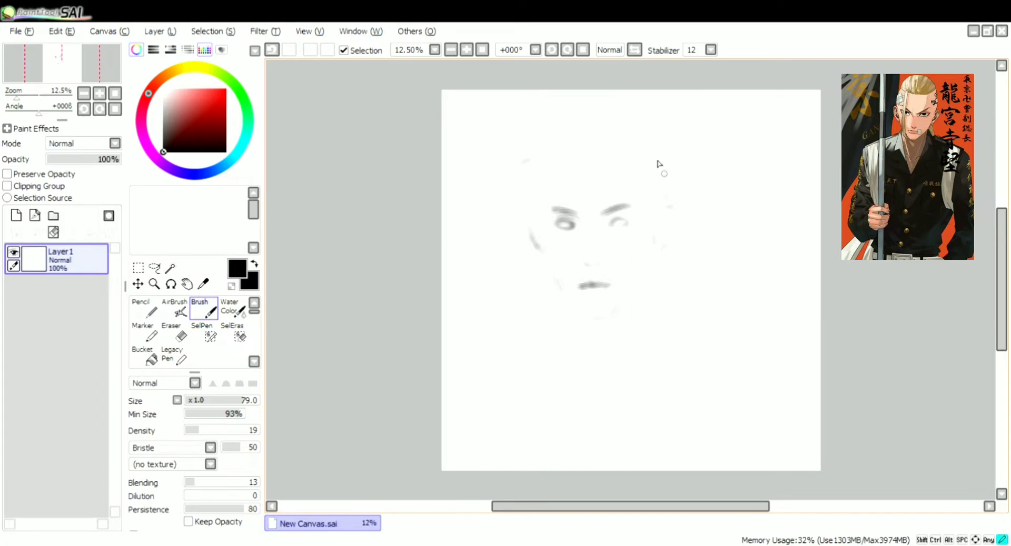
pyautogui.moveTo(576, 353); pyautogui.dragTo(572, 322)
# Outline the right eye's lids and iris with the brush at size 16 and density 31
pyautogui.scroll(2, 608, 318)
pyautogui.moveTo(209, 404); pyautogui.dragTo(202, 404)
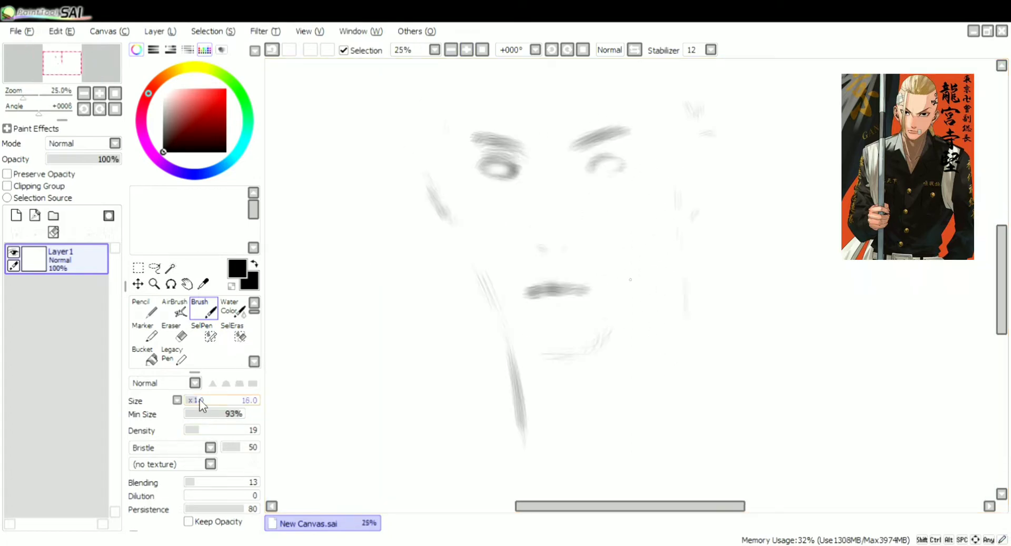
pyautogui.click(206, 430)
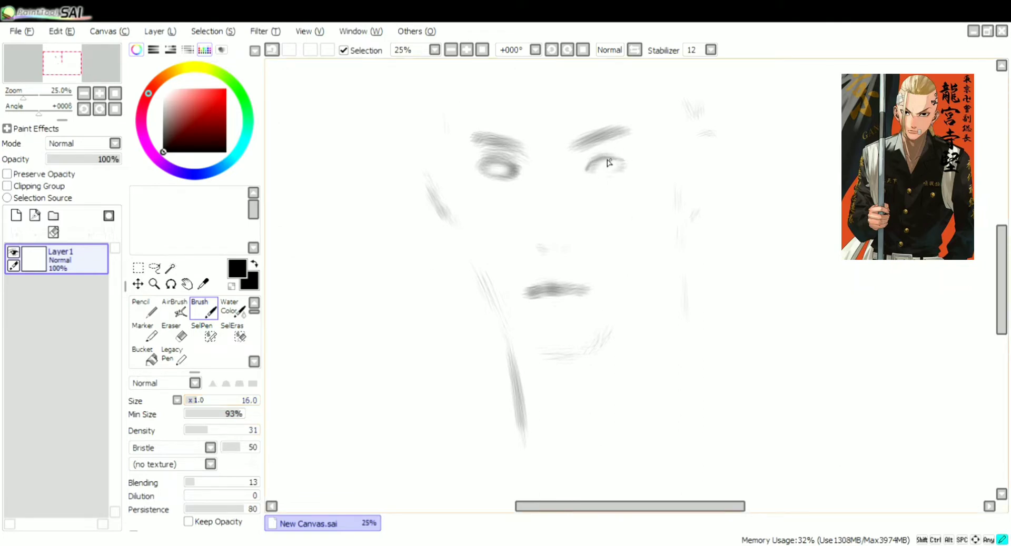
pyautogui.moveTo(618, 153); pyautogui.dragTo(625, 159)
pyautogui.moveTo(589, 170)
pyautogui.mouseDown()
pyautogui.moveTo(605, 139)
pyautogui.moveTo(608, 158)
pyautogui.moveTo(632, 164)
pyautogui.moveTo(589, 176)
pyautogui.moveTo(621, 165)
pyautogui.mouseUp()
pyautogui.moveTo(597, 161)
pyautogui.mouseDown()
pyautogui.moveTo(598, 170)
pyautogui.moveTo(610, 161)
pyautogui.moveTo(595, 168)
pyautogui.mouseUp()
# Darken the right eye's iris and upper eyelid with the brush at size 7 and density 67
pyautogui.click(234, 431)
pyautogui.click(466, 49)
pyautogui.moveTo(526, 105); pyautogui.dragTo(533, 218)
pyautogui.click(190, 400)
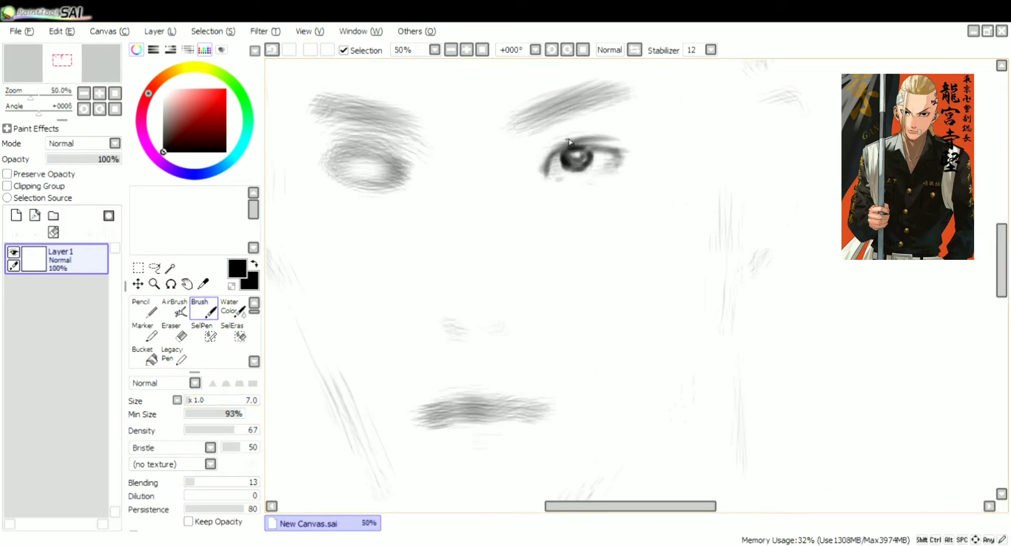
pyautogui.moveTo(559, 153)
pyautogui.mouseDown()
pyautogui.moveTo(546, 172)
pyautogui.moveTo(559, 150)
pyautogui.moveTo(595, 139)
pyautogui.mouseUp()
pyautogui.moveTo(544, 175)
pyautogui.mouseDown()
pyautogui.moveTo(554, 156)
pyautogui.moveTo(547, 177)
pyautogui.mouseUp()
pyautogui.moveTo(594, 153)
pyautogui.mouseDown()
pyautogui.moveTo(587, 169)
pyautogui.moveTo(579, 152)
pyautogui.moveTo(564, 157)
pyautogui.mouseUp()
pyautogui.click(451, 49)
# Refine the right eye and draw the left eye's iris and eyelids with the brush at size 7
pyautogui.click(450, 50)
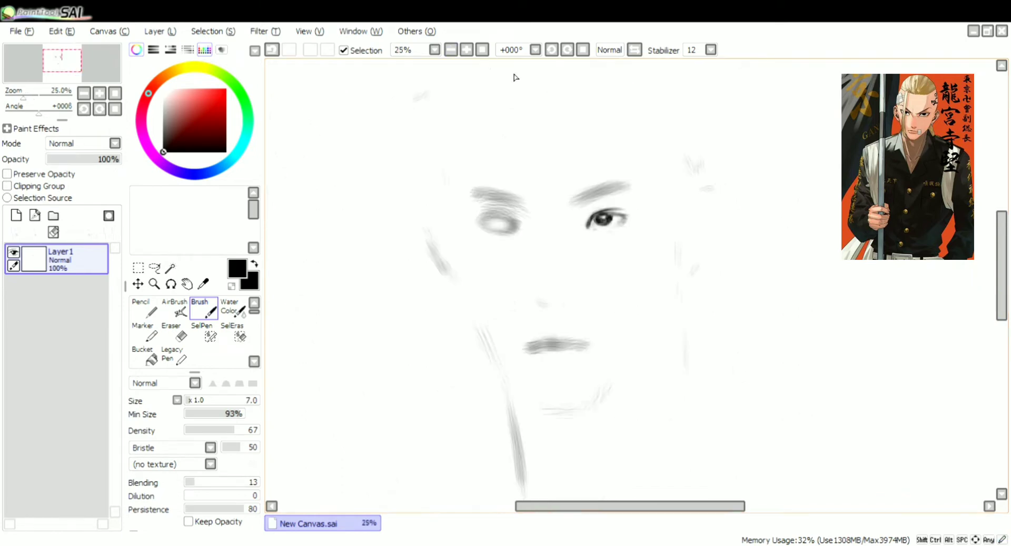
pyautogui.click(466, 50)
pyautogui.moveTo(602, 192); pyautogui.dragTo(626, 192)
pyautogui.moveTo(607, 188)
pyautogui.mouseDown()
pyautogui.moveTo(588, 208)
pyautogui.moveTo(622, 191)
pyautogui.moveTo(596, 195)
pyautogui.moveTo(590, 212)
pyautogui.moveTo(457, 199)
pyautogui.moveTo(567, 212)
pyautogui.mouseUp()
pyautogui.hotkey('ctrl', 'z')
pyautogui.click(178, 332)
pyautogui.click(203, 309)
pyautogui.moveTo(480, 209)
pyautogui.mouseDown()
pyautogui.moveTo(467, 198)
pyautogui.moveTo(431, 204)
pyautogui.mouseUp()
pyautogui.moveTo(456, 196)
pyautogui.mouseDown()
pyautogui.moveTo(423, 202)
pyautogui.moveTo(456, 204)
pyautogui.moveTo(439, 206)
pyautogui.moveTo(451, 215)
pyautogui.mouseUp()
pyautogui.moveTo(436, 204); pyautogui.dragTo(446, 212)
pyautogui.click(451, 49)
pyautogui.click(451, 50)
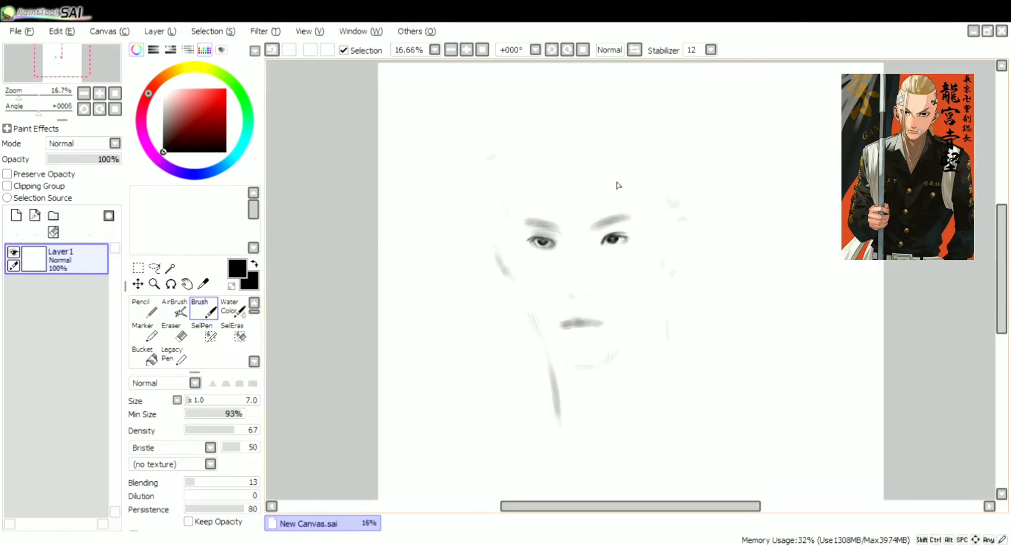
# Darken both eyebrows with the brush at size 27, and erase the faint mark beside the right temple
pyautogui.click(204, 400)
pyautogui.moveTo(591, 230); pyautogui.dragTo(623, 218)
pyautogui.moveTo(558, 227)
pyautogui.mouseDown()
pyautogui.moveTo(528, 225)
pyautogui.moveTo(557, 232)
pyautogui.mouseUp()
pyautogui.click(174, 333)
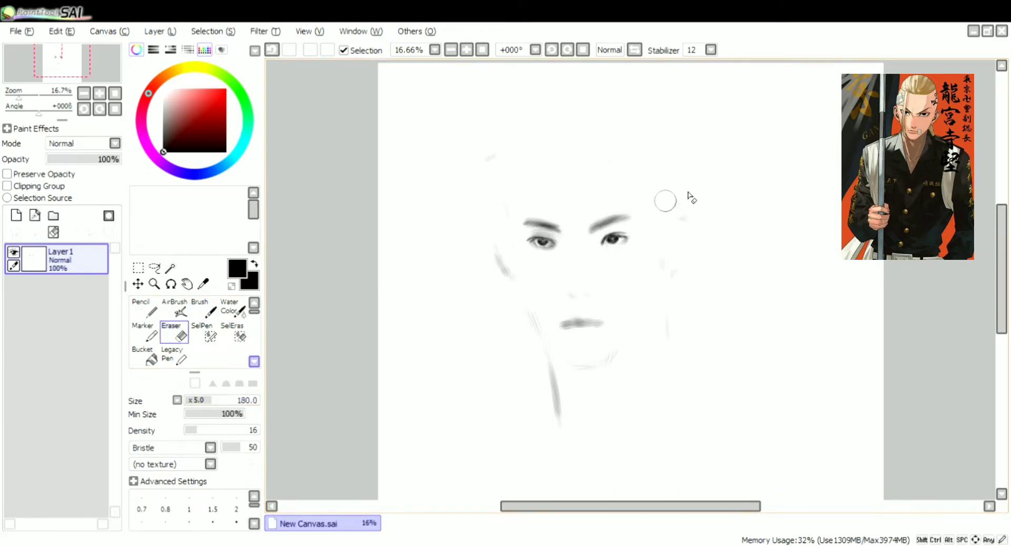
pyautogui.press('b')
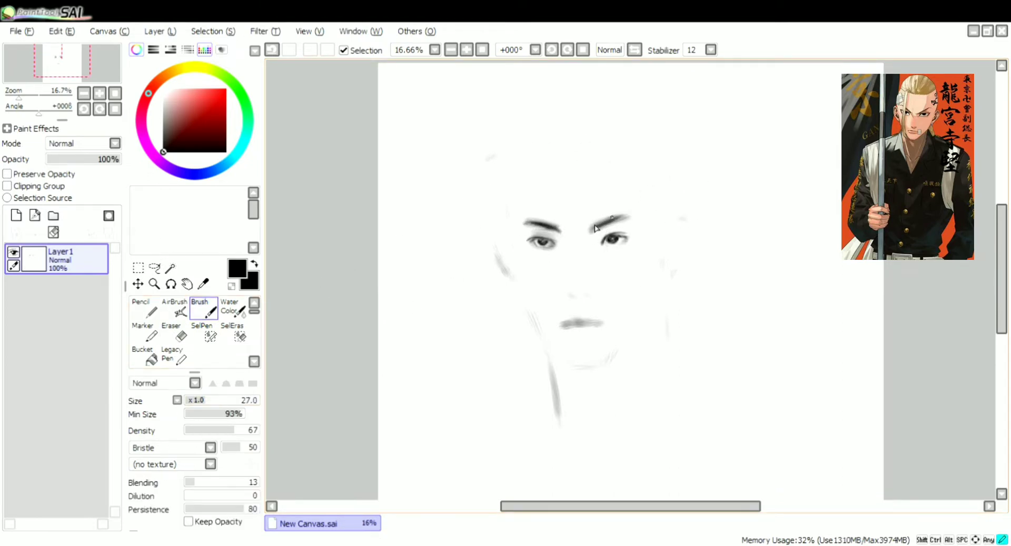
pyautogui.moveTo(594, 227); pyautogui.dragTo(624, 215)
# Set the brush to size 85 and density 23, and reduce the Eraser to size 70
pyautogui.click(225, 402)
pyautogui.click(201, 431)
pyautogui.click(174, 333)
pyautogui.press('[')
pyautogui.press('[')
pyautogui.press('[')
pyautogui.press('[')
pyautogui.press('[')
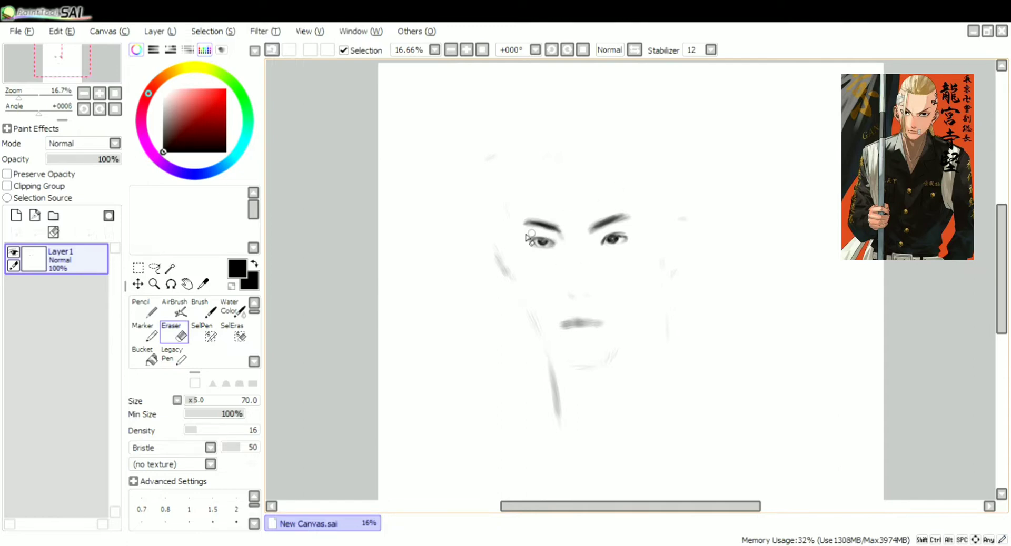
# Lasso the right eye and adjust its size and position slightly with a free transform
pyautogui.click(154, 268)
pyautogui.scroll(1, 605, 226)
pyautogui.moveTo(585, 242)
pyautogui.mouseDown()
pyautogui.moveTo(650, 252)
pyautogui.moveTo(628, 238)
pyautogui.mouseUp()
pyautogui.hotkey('ctrl', 't')
pyautogui.moveTo(664, 203); pyautogui.dragTo(665, 199)
# Lasso the left eye, shift it slightly outward and up with a free transform, and clear the selection
pyautogui.moveTo(516, 219)
pyautogui.mouseDown()
pyautogui.moveTo(474, 237)
pyautogui.moveTo(536, 254)
pyautogui.mouseUp()
pyautogui.hotkey('ctrl', 't')
pyautogui.moveTo(506, 232); pyautogui.dragTo(499, 227)
pyautogui.press('Return')
pyautogui.click(314, 51)
# Shade the base of the nose and the area below the mouth with the brush at size 85
pyautogui.press('b')
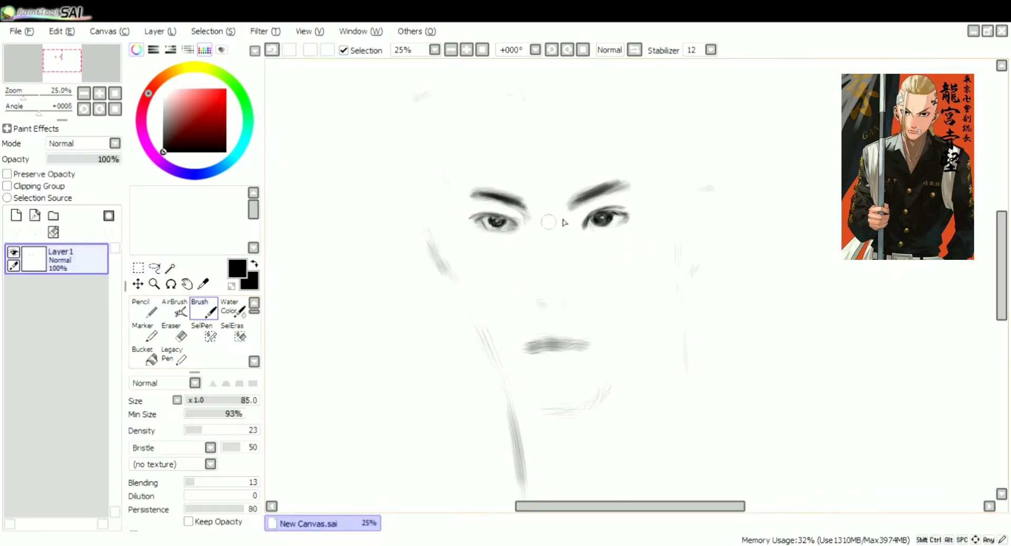
pyautogui.moveTo(534, 300); pyautogui.dragTo(553, 306)
pyautogui.scroll(-1, 515, 138)
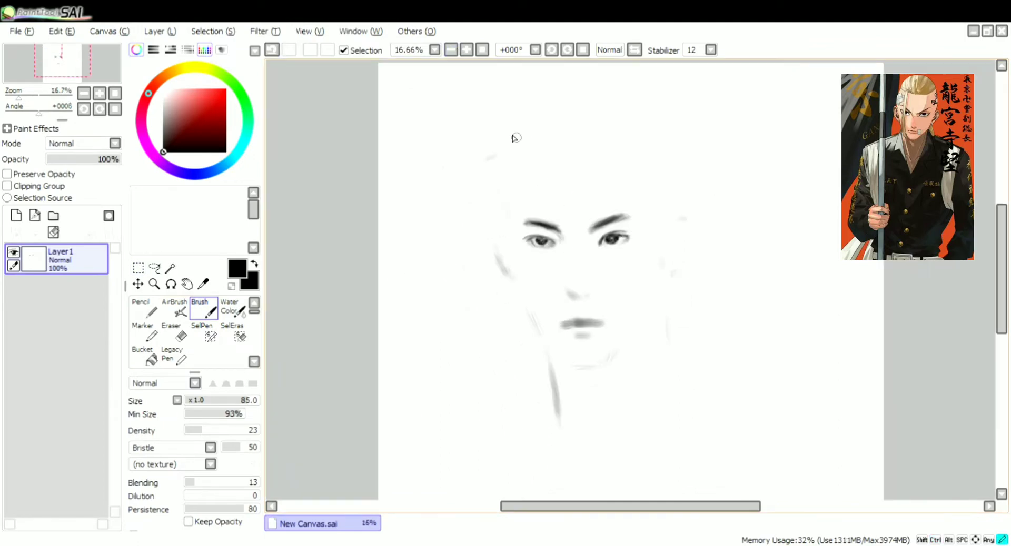
pyautogui.scroll(-1, 605, 425)
# Darken the right eye's upper lash line with the brush at size 16 and density 95
pyautogui.scroll(4, 606, 425)
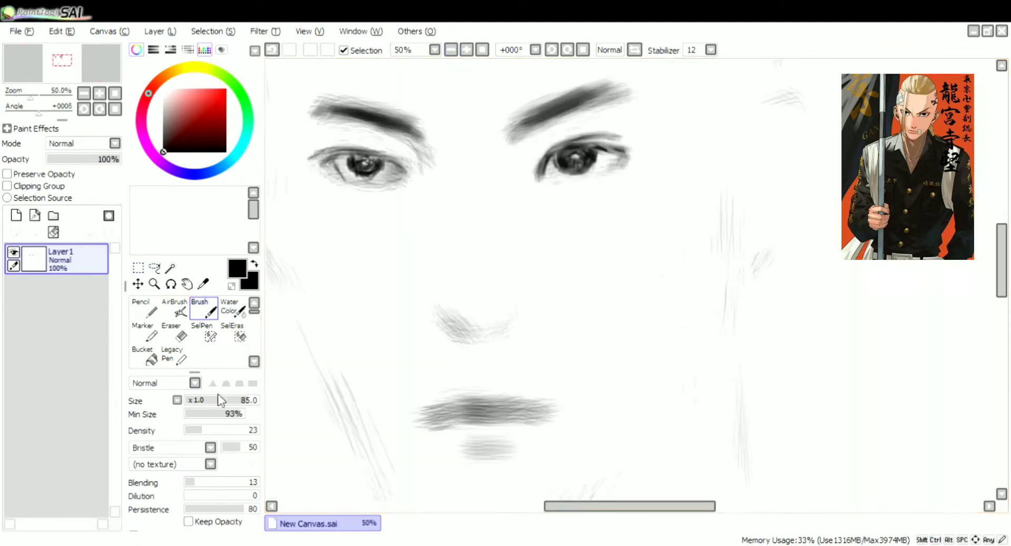
pyautogui.moveTo(610, 148); pyautogui.dragTo(579, 150)
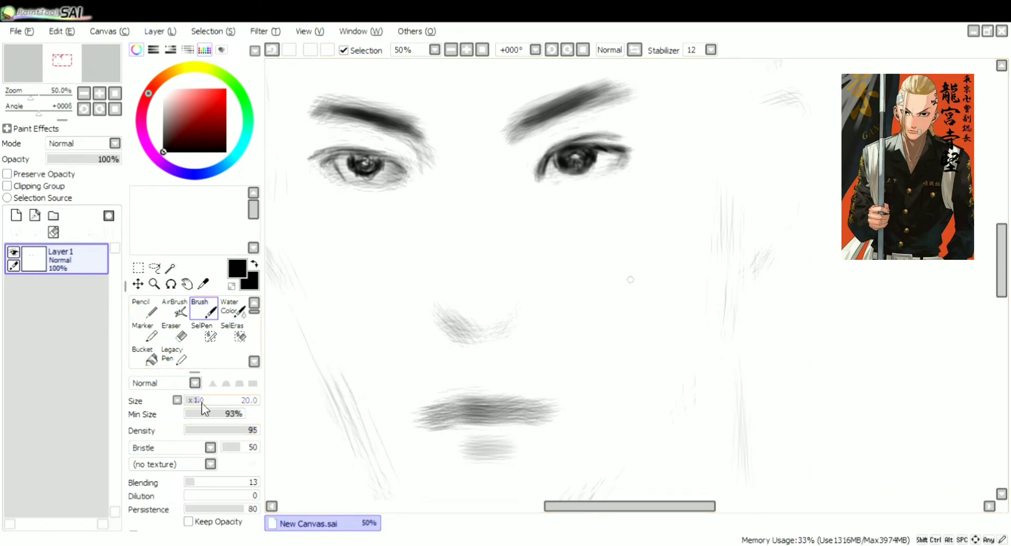
pyautogui.moveTo(201, 404); pyautogui.dragTo(199, 404)
pyautogui.moveTo(255, 312); pyautogui.dragTo(255, 345)
pyautogui.click(145, 343)
pyautogui.moveTo(254, 345); pyautogui.dragTo(254, 312)
pyautogui.moveTo(233, 431); pyautogui.dragTo(259, 431)
pyautogui.moveTo(632, 151)
pyautogui.mouseDown()
pyautogui.moveTo(566, 150)
pyautogui.moveTo(634, 140)
pyautogui.moveTo(558, 178)
pyautogui.moveTo(603, 155)
pyautogui.moveTo(592, 163)
pyautogui.mouseUp()
# Undo the last two strokes on the right eye, and adjust the Eraser's size and density
pyautogui.press('pagedown')
pyautogui.hotkey('ctrl', 'z')
pyautogui.hotkey('ctrl', 'z')
pyautogui.press('pageup')
pyautogui.click(176, 336)
pyautogui.click(186, 401)
pyautogui.click(244, 430)
pyautogui.click(207, 311)
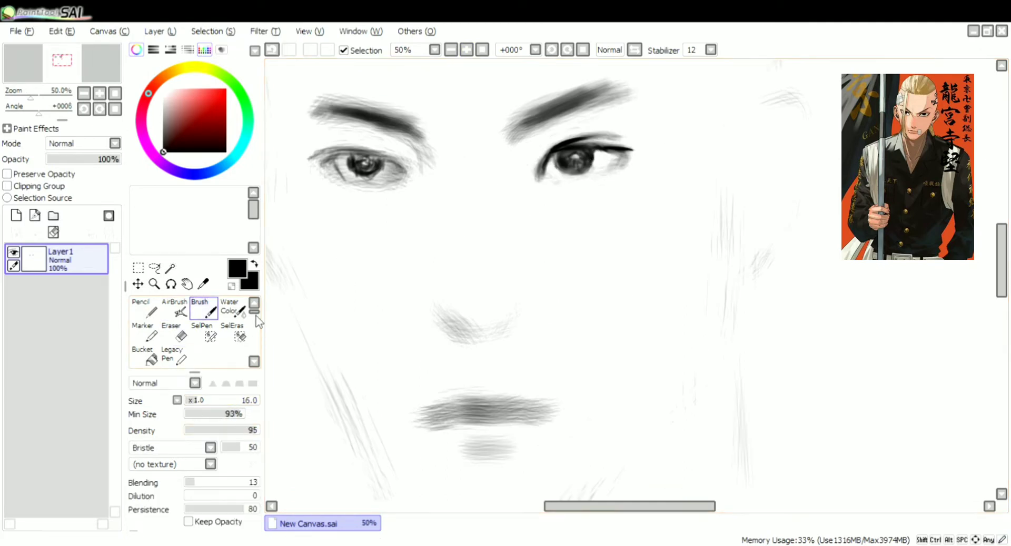
# Detail the left eye's iris and upper eyelid with a different brush, and undo the last stroke
pyautogui.click(255, 318)
pyautogui.click(145, 309)
pyautogui.click(195, 401)
pyautogui.moveTo(363, 162); pyautogui.dragTo(371, 164)
pyautogui.moveTo(326, 154); pyautogui.dragTo(359, 153)
pyautogui.click(451, 49)
pyautogui.click(450, 49)
pyautogui.hotkey('ctrl', 'z')
pyautogui.click(254, 313)
pyautogui.click(203, 309)
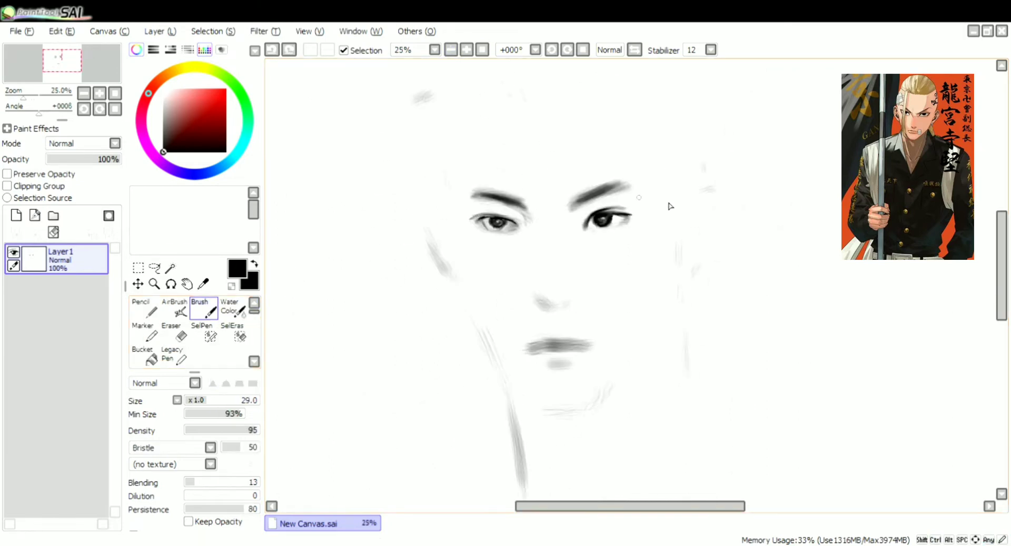
# Lightly shade the area around the right eye's inner corner with the brush at size 82 and density 12
pyautogui.moveTo(630, 216); pyautogui.dragTo(583, 226)
pyautogui.moveTo(212, 430); pyautogui.dragTo(194, 431)
pyautogui.click(245, 401)
pyautogui.hotkey('ctrl', 'z')
pyautogui.moveTo(581, 240); pyautogui.dragTo(565, 209)
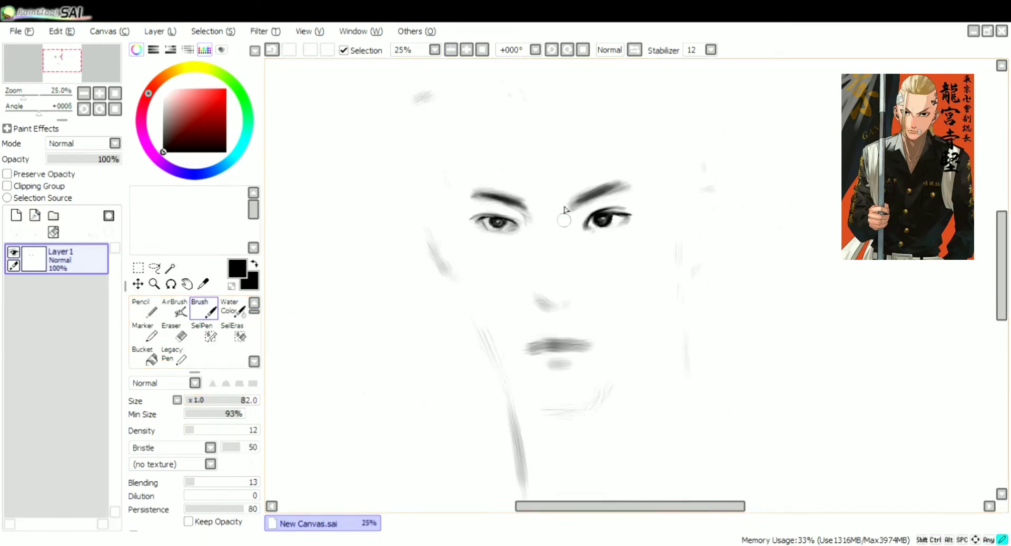
# Darken the right eyebrow with soft strokes from its inner end to its tail
pyautogui.scroll(-1, 537, 293)
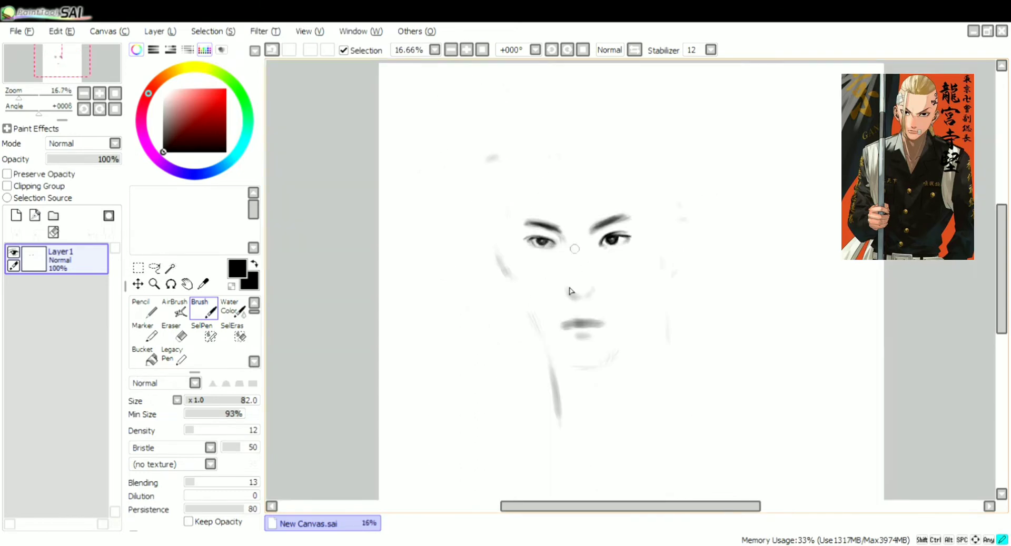
pyautogui.press('e')
pyautogui.press('b')
pyautogui.moveTo(591, 230); pyautogui.dragTo(631, 213)
# Sketch the left cheek contour, the long hair strand beside it, and the head outline at both temples
pyautogui.moveTo(519, 180); pyautogui.dragTo(516, 319)
pyautogui.moveTo(532, 150); pyautogui.dragTo(549, 150)
pyautogui.moveTo(507, 196)
pyautogui.mouseDown()
pyautogui.moveTo(523, 315)
pyautogui.moveTo(550, 359)
pyautogui.mouseUp()
pyautogui.moveTo(535, 148)
pyautogui.mouseDown()
pyautogui.moveTo(557, 156)
pyautogui.moveTo(508, 231)
pyautogui.mouseUp()
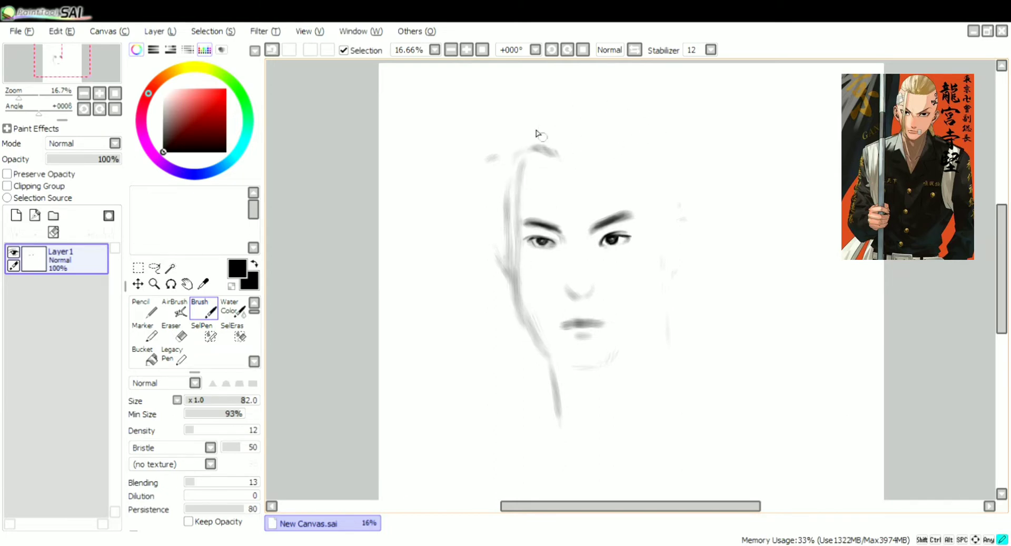
pyautogui.moveTo(537, 134); pyautogui.dragTo(486, 158)
pyautogui.moveTo(674, 173); pyautogui.dragTo(677, 200)
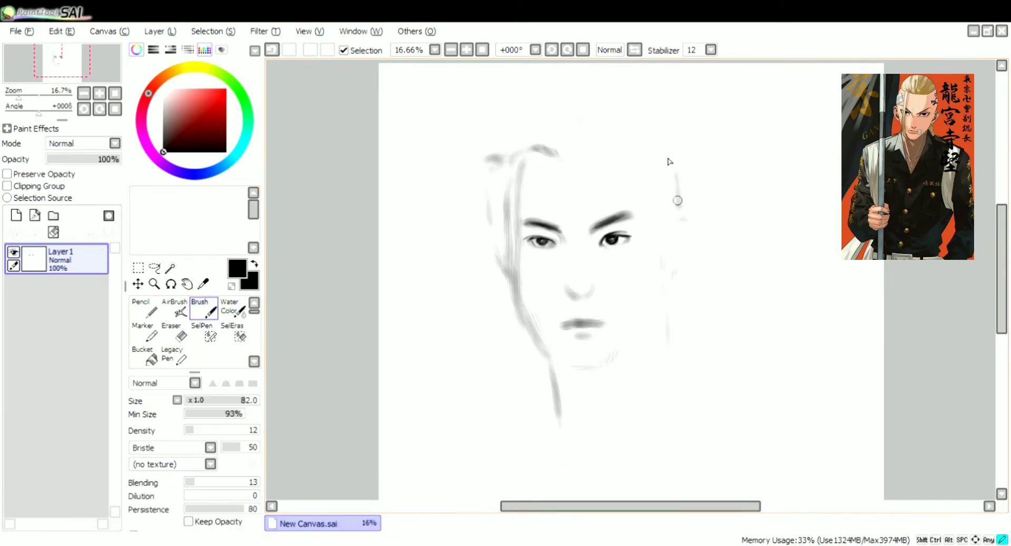
# Sketch the jawline from both cheeks down to the chin
pyautogui.press('e')
pyautogui.press('b')
pyautogui.moveTo(661, 266)
pyautogui.mouseDown()
pyautogui.moveTo(648, 323)
pyautogui.moveTo(606, 368)
pyautogui.mouseUp()
pyautogui.moveTo(514, 286)
pyautogui.mouseDown()
pyautogui.moveTo(532, 330)
pyautogui.moveTo(570, 365)
pyautogui.moveTo(601, 370)
pyautogui.moveTo(635, 338)
pyautogui.mouseUp()
pyautogui.press('e')
pyautogui.press('b')
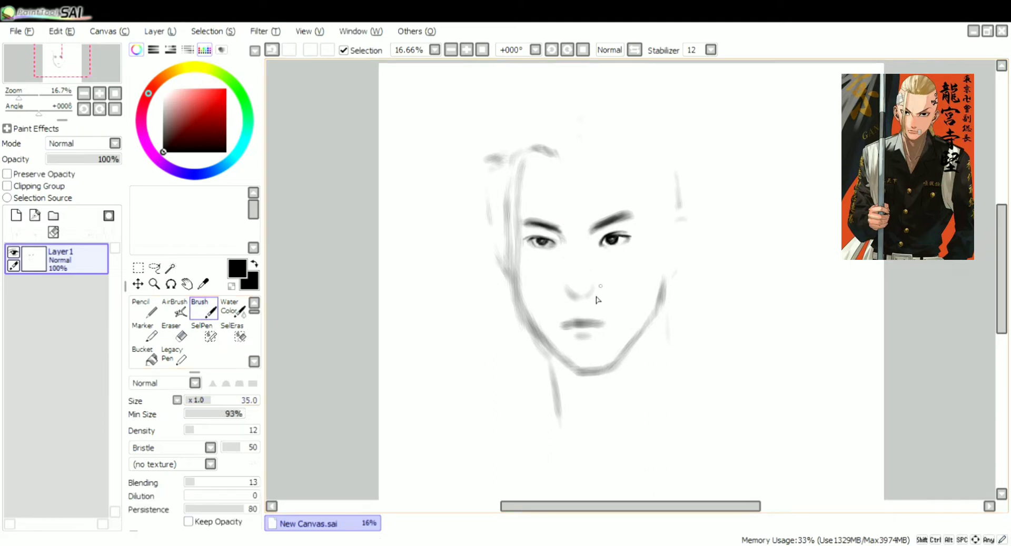
# Darken both nostrils with a small brush at density 63
pyautogui.press('pageup')
pyautogui.press('pageup')
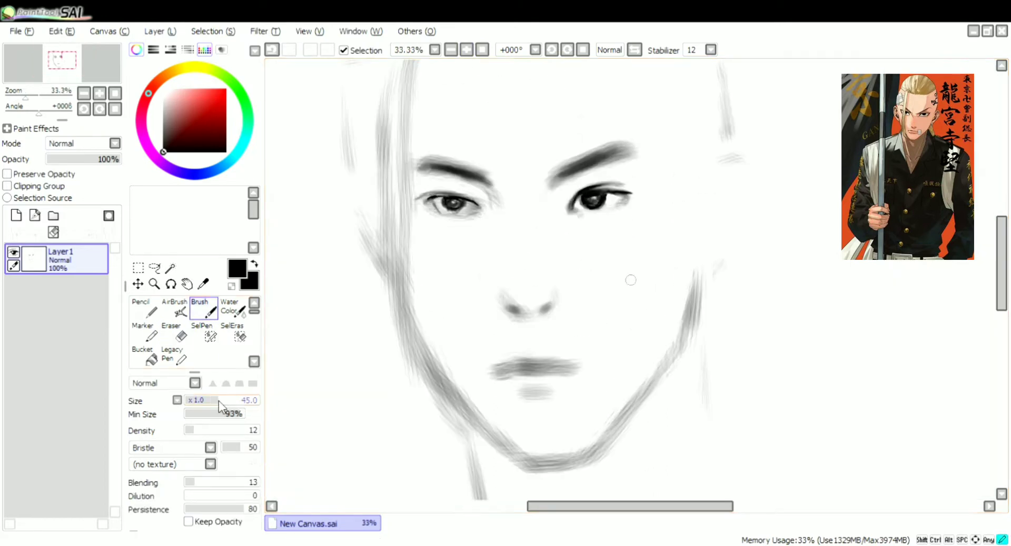
pyautogui.moveTo(219, 402)
pyautogui.mouseDown()
pyautogui.moveTo(236, 403)
pyautogui.moveTo(231, 430)
pyautogui.mouseUp()
pyautogui.click(202, 401)
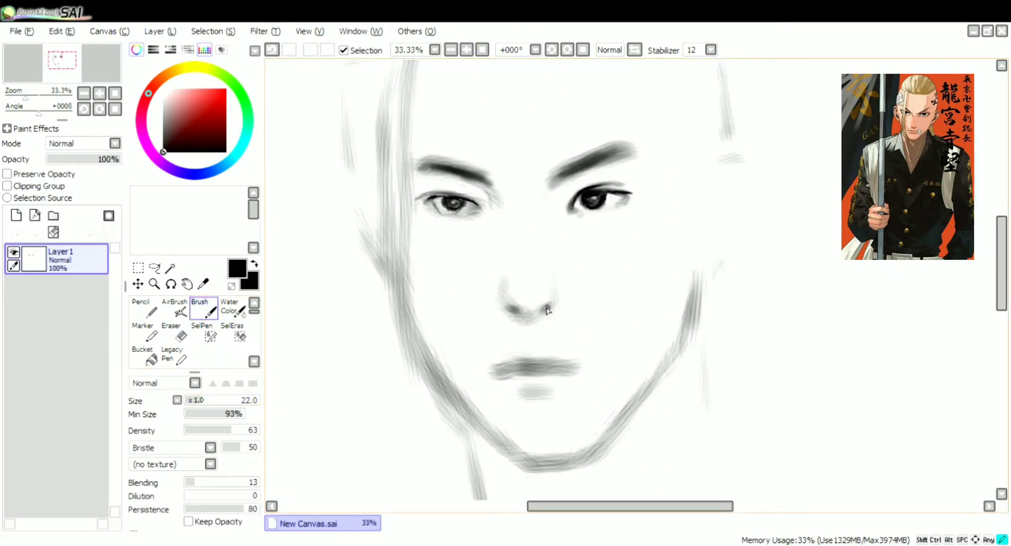
pyautogui.hotkey('ctrl', 'z')
pyautogui.moveTo(551, 305); pyautogui.dragTo(542, 314)
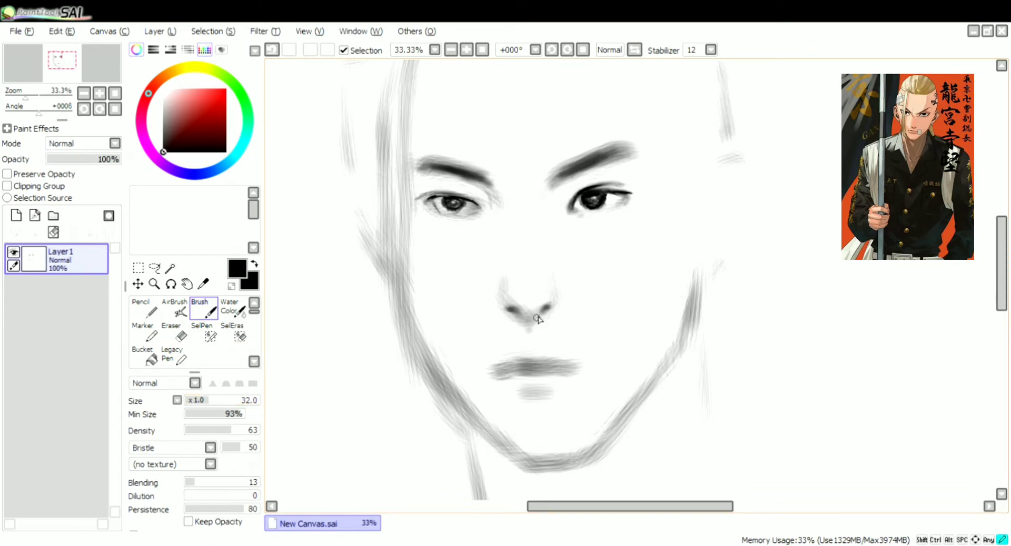
# Shade both nose wings with the brush set to simple circle, size 73 and density 14
pyautogui.click(176, 448)
pyautogui.click(175, 457)
pyautogui.click(238, 401)
pyautogui.moveTo(506, 275)
pyautogui.mouseDown()
pyautogui.moveTo(537, 301)
pyautogui.moveTo(536, 252)
pyautogui.moveTo(517, 312)
pyautogui.mouseUp()
pyautogui.hotkey('ctrl', 'z')
pyautogui.click(195, 430)
pyautogui.moveTo(557, 284); pyautogui.dragTo(558, 304)
pyautogui.moveTo(502, 287); pyautogui.dragTo(501, 307)
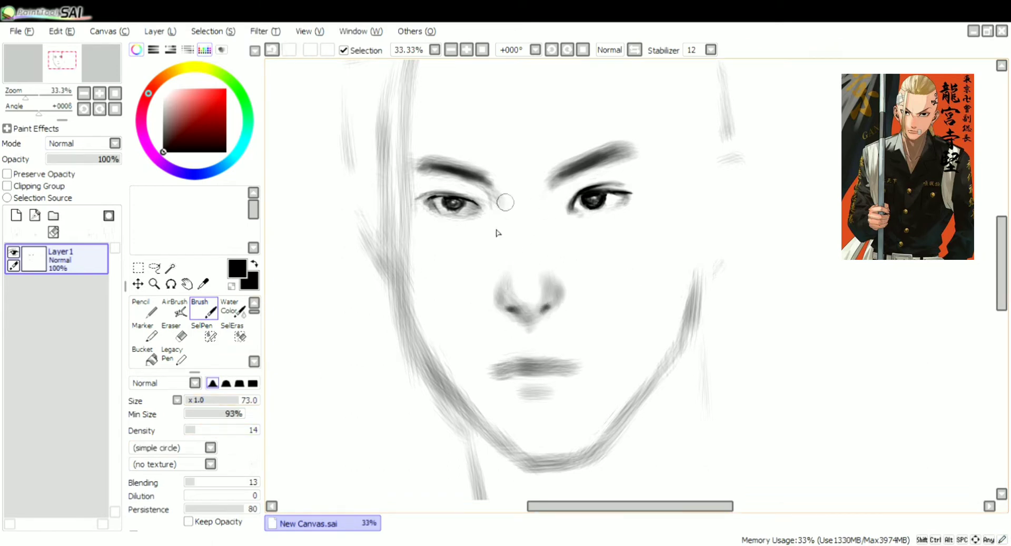
# Shade both sides of the nose bridge from the inner eyebrows down to the nose wings
pyautogui.moveTo(542, 218); pyautogui.dragTo(549, 277)
pyautogui.moveTo(507, 217); pyautogui.dragTo(506, 282)
pyautogui.moveTo(549, 184); pyautogui.dragTo(542, 202)
pyautogui.moveTo(491, 183); pyautogui.dragTo(510, 259)
pyautogui.moveTo(543, 221)
pyautogui.mouseDown()
pyautogui.moveTo(548, 267)
pyautogui.moveTo(574, 281)
pyautogui.mouseUp()
# Softly shade the eye sockets beneath both eyebrows and the side of the nose
pyautogui.click(451, 50)
pyautogui.moveTo(580, 225); pyautogui.dragTo(573, 219)
pyautogui.moveTo(638, 198); pyautogui.dragTo(634, 206)
pyautogui.moveTo(521, 213); pyautogui.dragTo(527, 227)
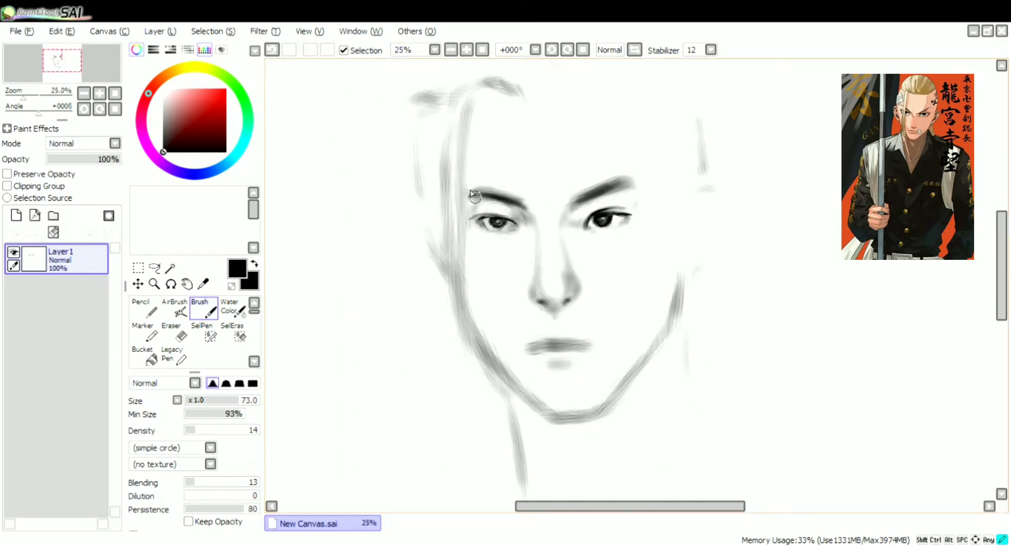
pyautogui.moveTo(474, 196)
pyautogui.mouseDown()
pyautogui.moveTo(471, 227)
pyautogui.moveTo(518, 230)
pyautogui.mouseUp()
pyautogui.moveTo(608, 233)
pyautogui.mouseDown()
pyautogui.moveTo(630, 220)
pyautogui.moveTo(561, 225)
pyautogui.moveTo(562, 270)
pyautogui.moveTo(589, 293)
pyautogui.mouseUp()
# Refine the base of the nose and darken the mouth line and its corners with the brush at size 51
pyautogui.press('pagedown')
pyautogui.click(222, 401)
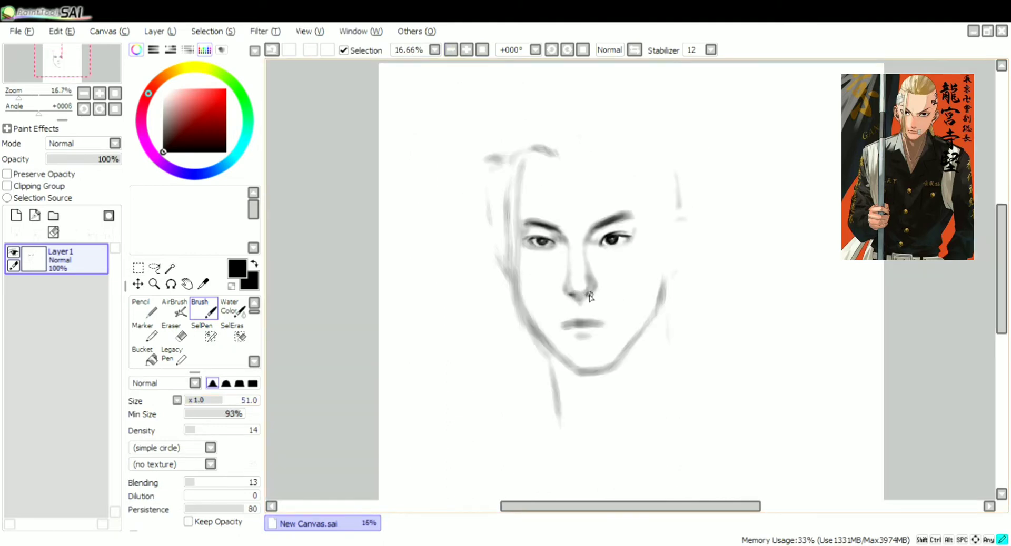
pyautogui.press('e')
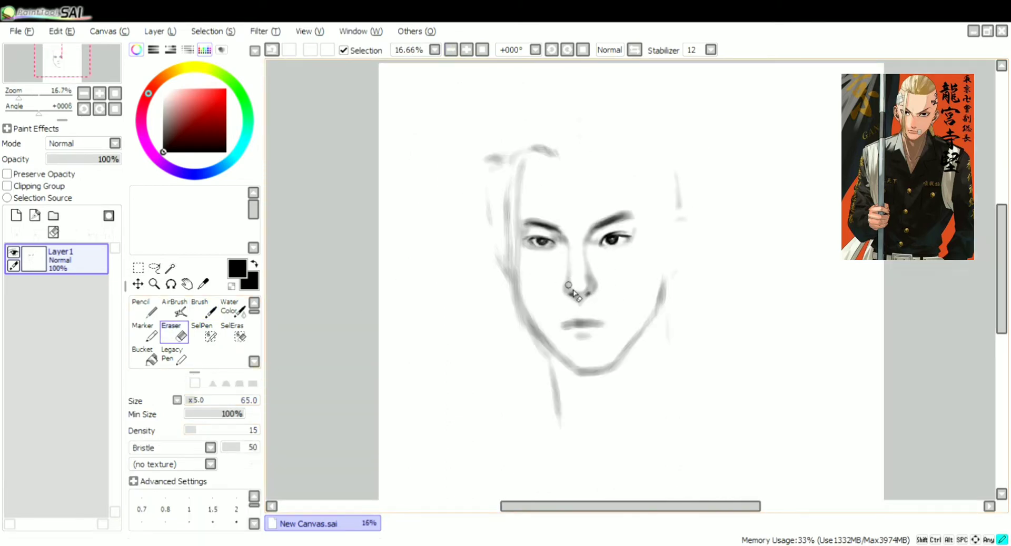
pyautogui.press('b')
pyautogui.click(184, 496)
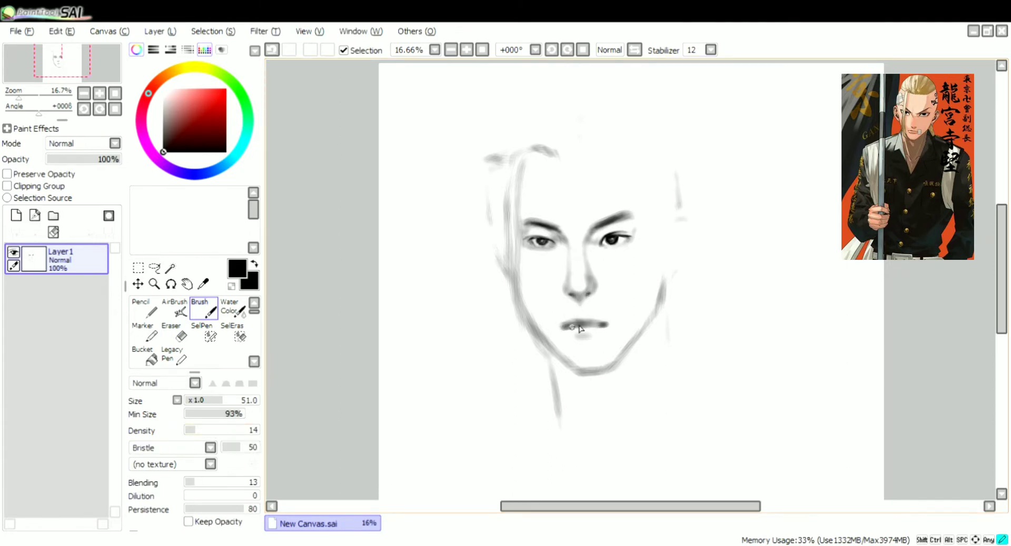
# Darken the right eye's upper lash line and the eyebrow's tail with the Bristle brush at size 21 and density 81
pyautogui.scroll(2, 585, 101)
pyautogui.click(206, 401)
pyautogui.click(245, 430)
pyautogui.click(201, 401)
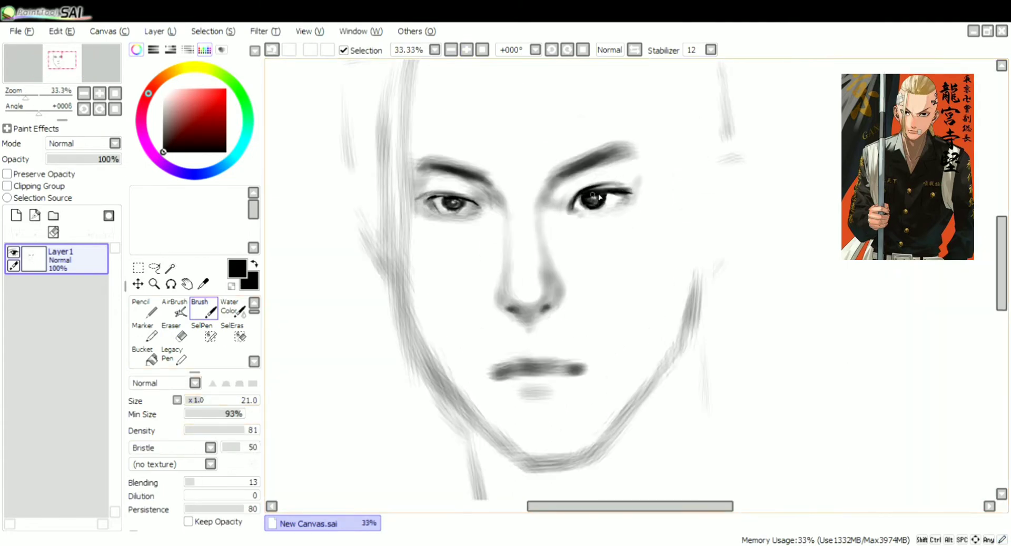
pyautogui.moveTo(599, 197); pyautogui.dragTo(636, 186)
pyautogui.scroll(-2, 436, 214)
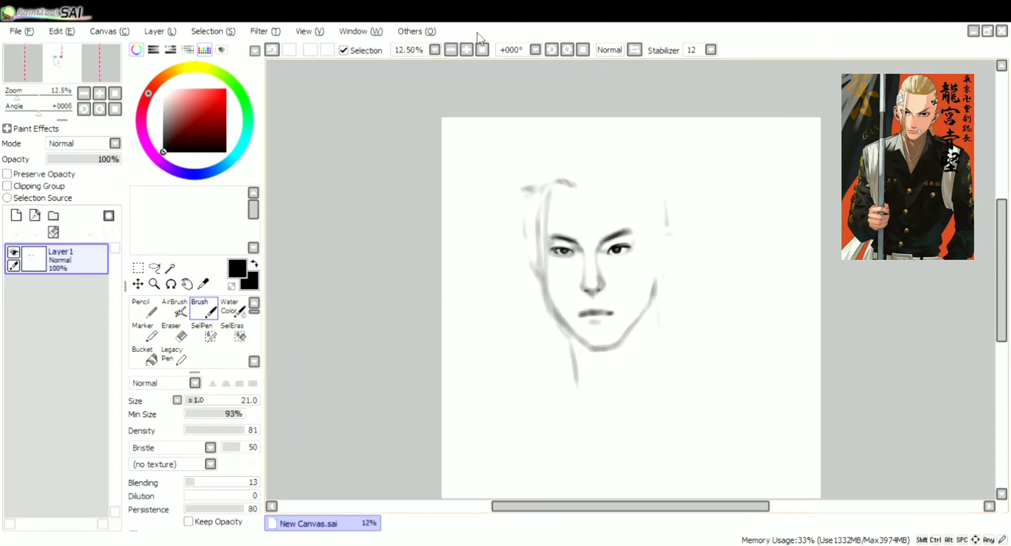
pyautogui.scroll(1, 624, 217)
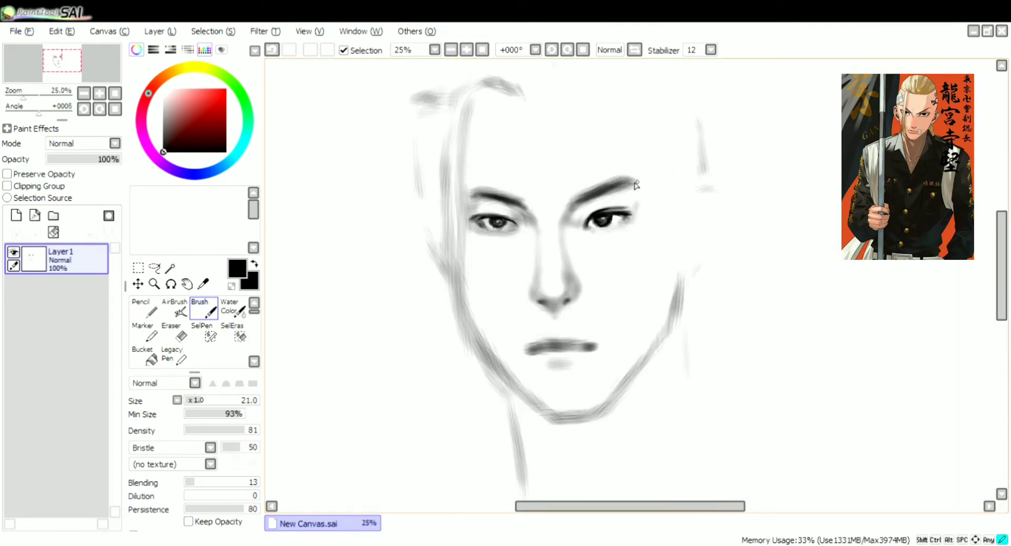
# Outline both ears, the left hair strand and the right jaw edge with thin brush strokes
pyautogui.scroll(-1, 470, 196)
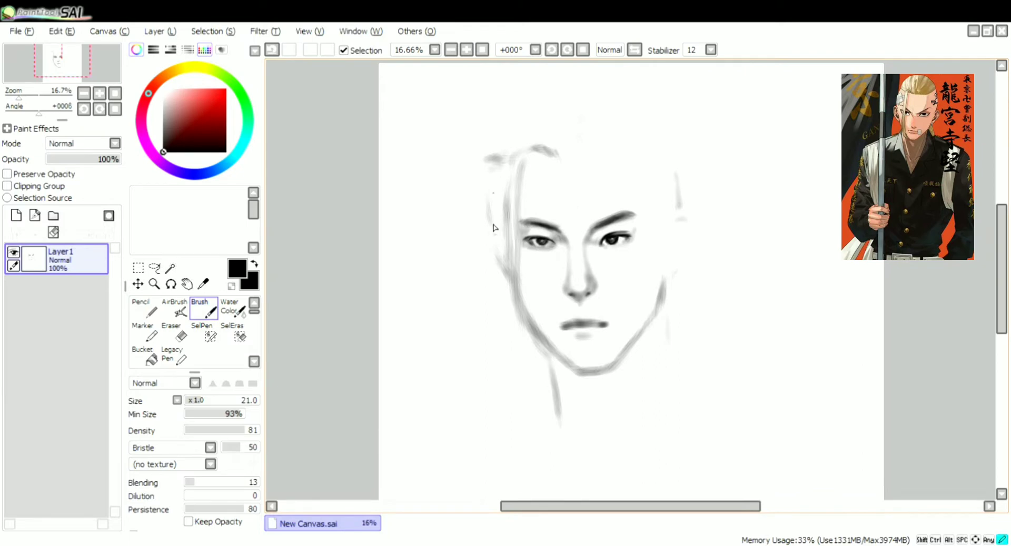
pyautogui.moveTo(493, 192); pyautogui.dragTo(493, 233)
pyautogui.moveTo(526, 151); pyautogui.dragTo(505, 274)
pyautogui.moveTo(675, 223); pyautogui.dragTo(690, 237)
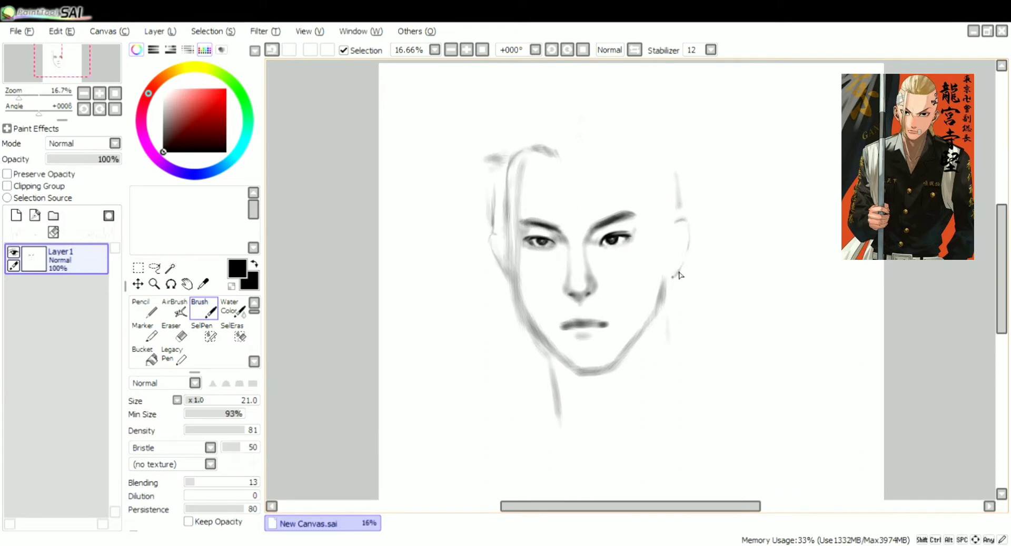
pyautogui.moveTo(680, 274)
pyautogui.mouseDown()
pyautogui.moveTo(665, 315)
pyautogui.moveTo(619, 364)
pyautogui.mouseUp()
pyautogui.moveTo(538, 153); pyautogui.dragTo(510, 322)
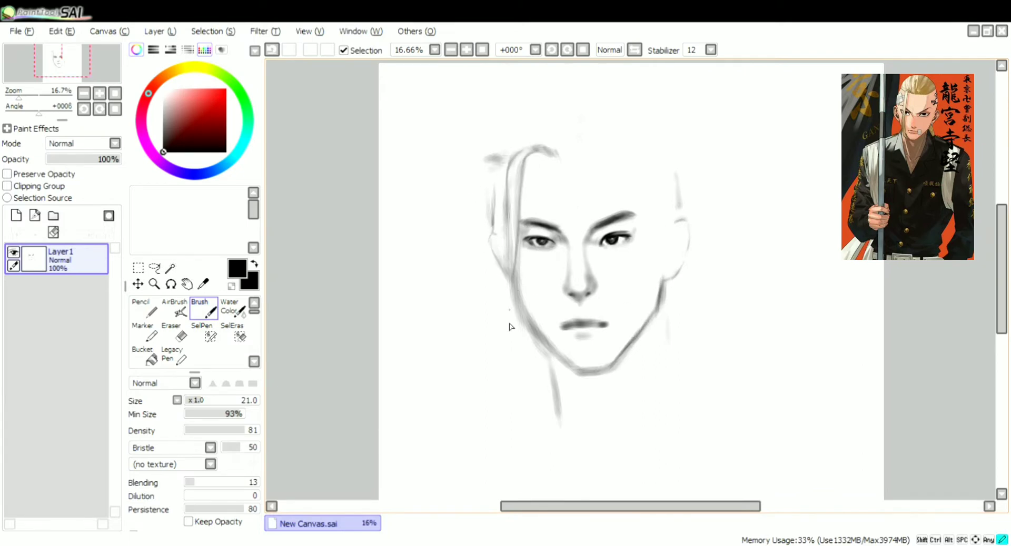
# Darken the left jawline and the lips, and undo the last stroke
pyautogui.moveTo(508, 237)
pyautogui.mouseDown()
pyautogui.moveTo(515, 321)
pyautogui.moveTo(543, 349)
pyautogui.mouseUp()
pyautogui.moveTo(513, 268)
pyautogui.mouseDown()
pyautogui.moveTo(533, 341)
pyautogui.moveTo(607, 326)
pyautogui.mouseUp()
pyautogui.click(218, 404)
pyautogui.hotkey('ctrl', 'z')
# Shade the right eyebrow's inner end with the brush at size 43 and density 39, and switch to the Eraser to soften the area
pyautogui.moveTo(589, 232); pyautogui.dragTo(589, 231)
pyautogui.click(213, 430)
pyautogui.click(204, 402)
pyautogui.hotkey('ctrl', 'z')
pyautogui.hotkey('ctrl', 'z')
pyautogui.click(216, 402)
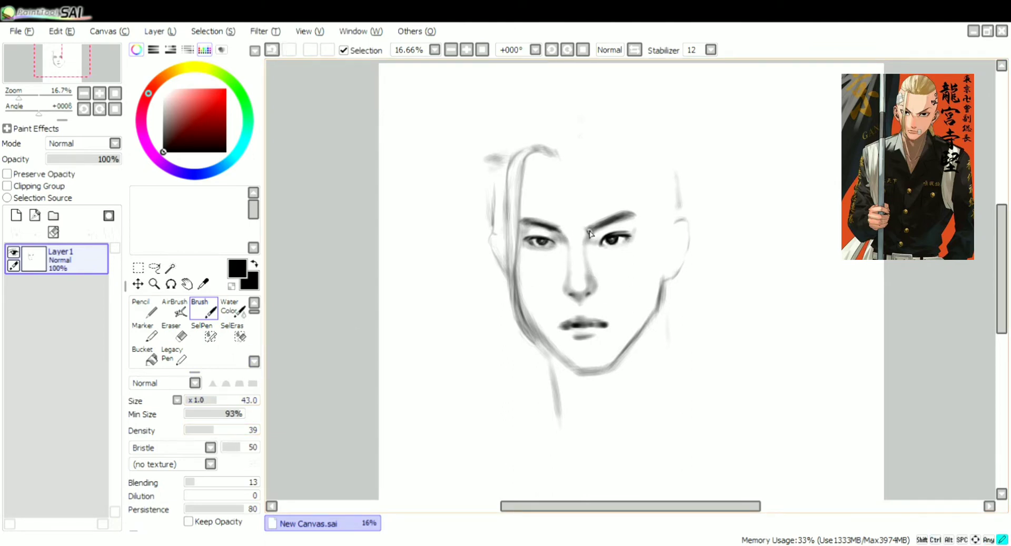
pyautogui.scroll(1, 596, 241)
pyautogui.press('e')
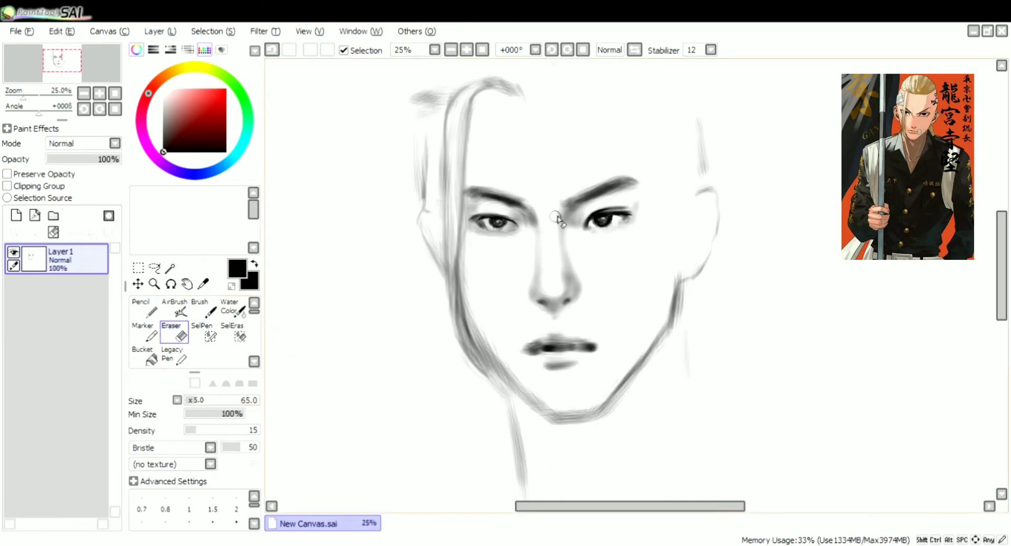
# Paint the tattoo on the right temple and sketch the hairline and head outline around it
pyautogui.scroll(-1, 289, 262)
pyautogui.press('b')
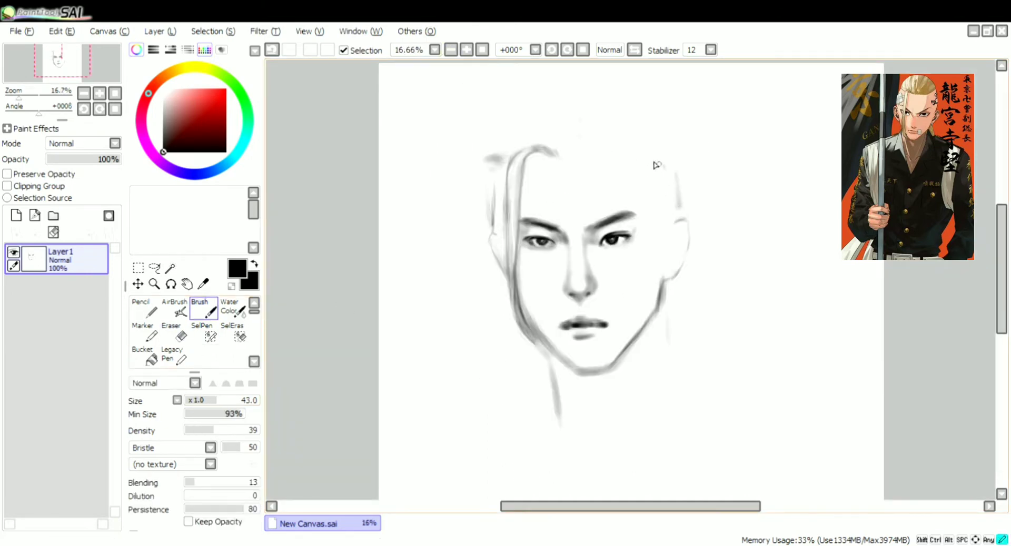
pyautogui.moveTo(655, 172); pyautogui.dragTo(646, 190)
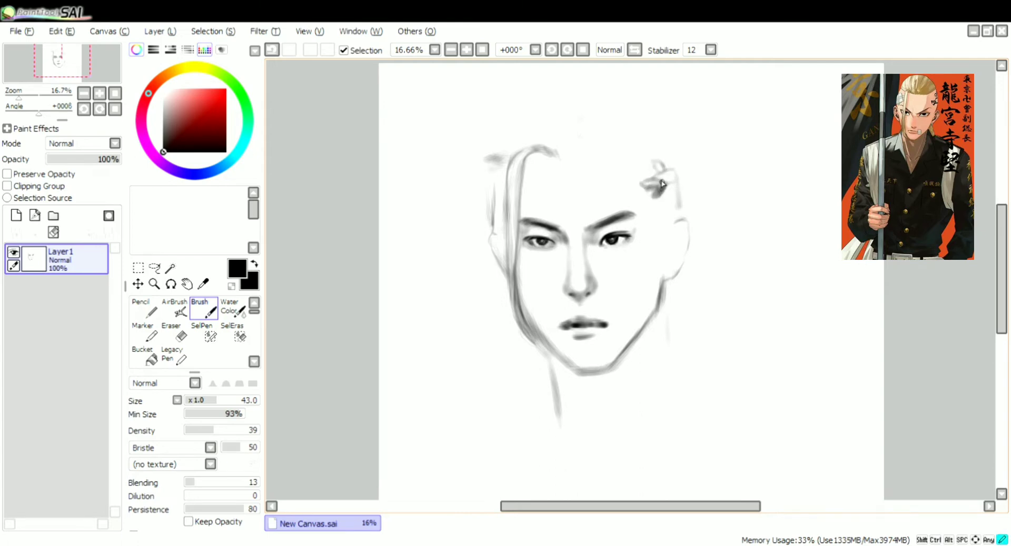
pyautogui.moveTo(647, 197); pyautogui.dragTo(659, 184)
pyautogui.moveTo(611, 158)
pyautogui.mouseDown()
pyautogui.moveTo(652, 143)
pyautogui.moveTo(671, 151)
pyautogui.mouseUp()
pyautogui.moveTo(681, 211); pyautogui.dragTo(669, 139)
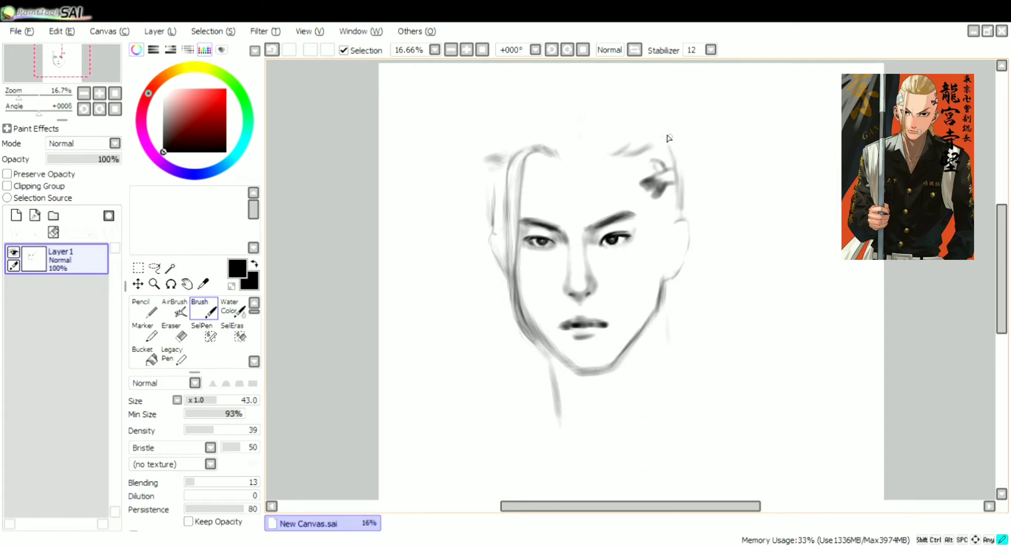
# Erase the old left neck line and sketch both sides of the neck tapering down to the collar
pyautogui.press('pagedown')
pyautogui.click(174, 333)
pyautogui.moveTo(571, 347)
pyautogui.mouseDown()
pyautogui.moveTo(580, 389)
pyautogui.moveTo(571, 346)
pyautogui.mouseUp()
pyautogui.press('b')
pyautogui.moveTo(658, 284); pyautogui.dragTo(661, 350)
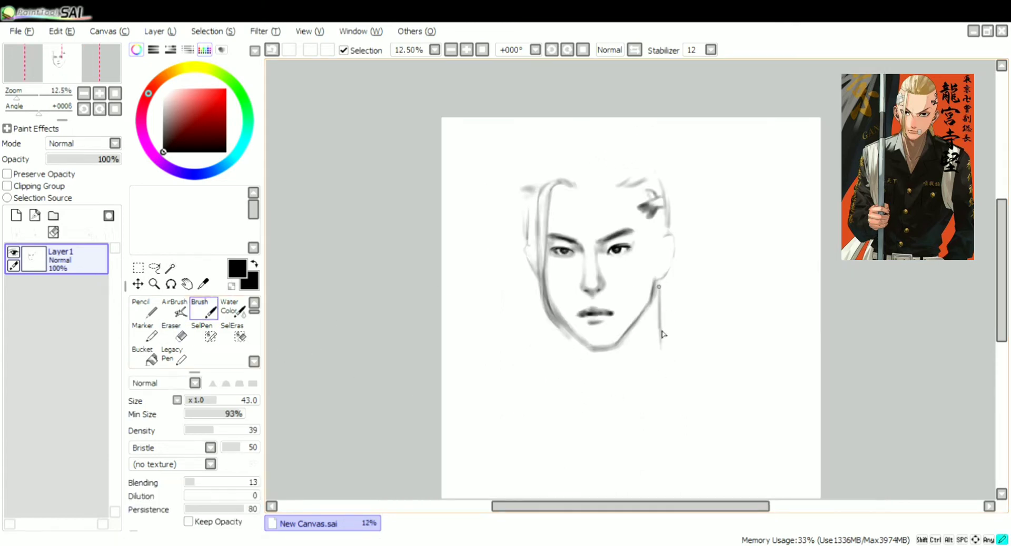
pyautogui.moveTo(565, 374); pyautogui.dragTo(555, 326)
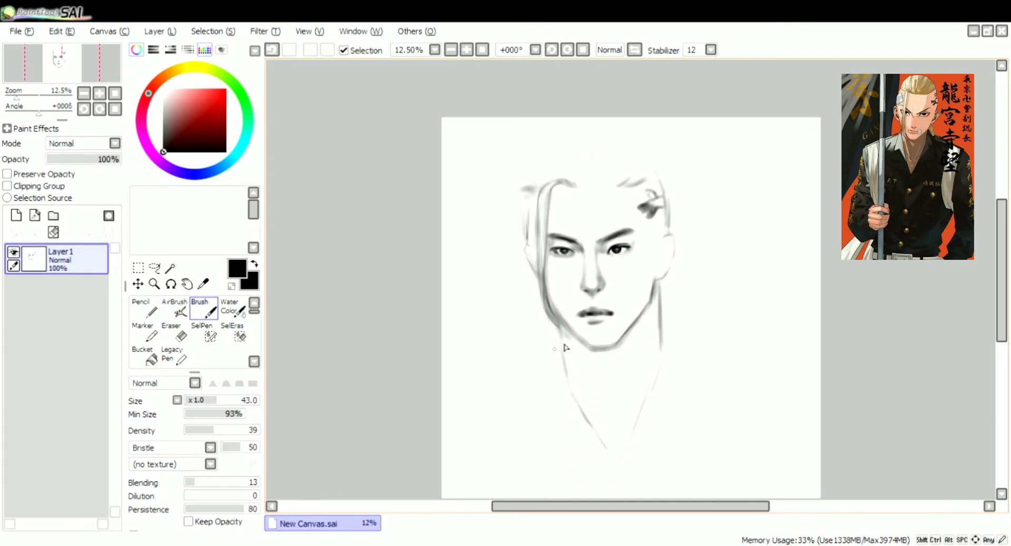
# Touch up the top of the left hair strand at the hairline
pyautogui.moveTo(587, 515); pyautogui.dragTo(631, 514)
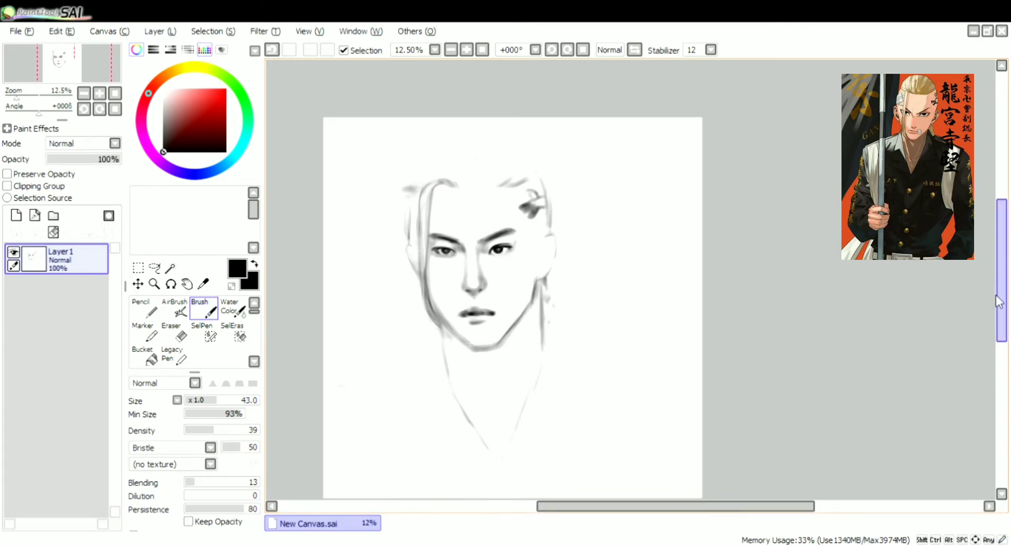
pyautogui.moveTo(1001, 287); pyautogui.dragTo(1001, 295)
pyautogui.press('pagedown')
pyautogui.moveTo(723, 506)
pyautogui.mouseDown()
pyautogui.moveTo(709, 506)
pyautogui.moveTo(722, 506)
pyautogui.mouseUp()
pyautogui.press('pageup')
pyautogui.press('pageup')
pyautogui.moveTo(1002, 219); pyautogui.dragTo(1004, 234)
pyautogui.moveTo(430, 140); pyautogui.dragTo(405, 157)
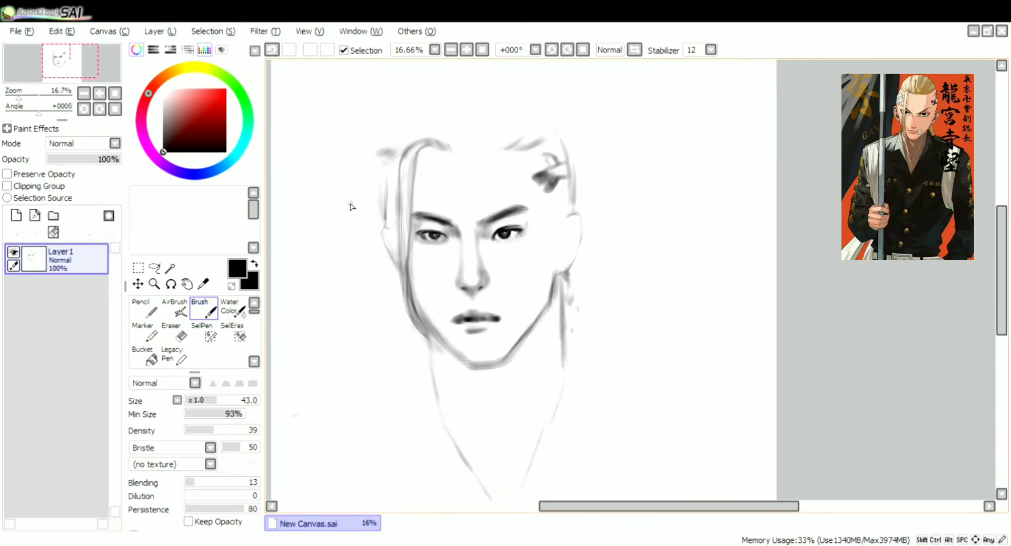
# Darken the hair strand along the left side of the face with the Canvas Acrylic brush at size 52, density 62 and Bristle shape
pyautogui.moveTo(254, 311); pyautogui.dragTo(254, 320)
pyautogui.click(144, 337)
pyautogui.moveTo(209, 401); pyautogui.dragTo(223, 401)
pyautogui.moveTo(441, 143)
pyautogui.mouseDown()
pyautogui.moveTo(414, 147)
pyautogui.moveTo(404, 263)
pyautogui.mouseUp()
pyautogui.hotkey('ctrl', 'z')
pyautogui.click(210, 448)
pyautogui.click(182, 498)
pyautogui.click(231, 430)
pyautogui.moveTo(406, 160); pyautogui.dragTo(404, 265)
pyautogui.moveTo(409, 202); pyautogui.dragTo(412, 311)
pyautogui.moveTo(413, 145); pyautogui.dragTo(403, 234)
pyautogui.moveTo(403, 199); pyautogui.dragTo(412, 330)
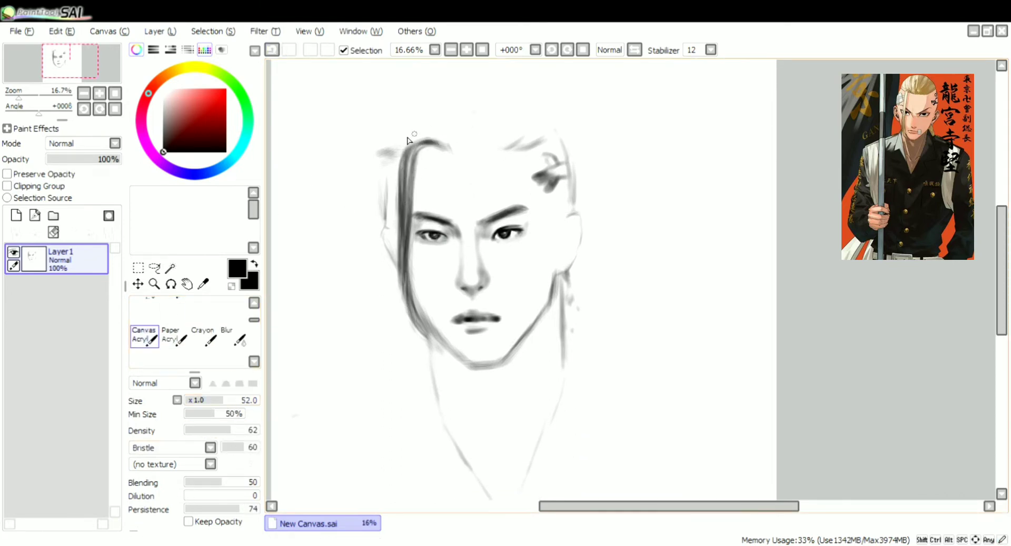
pyautogui.hotkey('ctrl', 'z')
# Define the hairline and paint swept-back hair above the forehead with the Brush at sizes 82 and 26 and density 33
pyautogui.moveTo(454, 131)
pyautogui.mouseDown()
pyautogui.moveTo(446, 150)
pyautogui.moveTo(547, 137)
pyautogui.mouseUp()
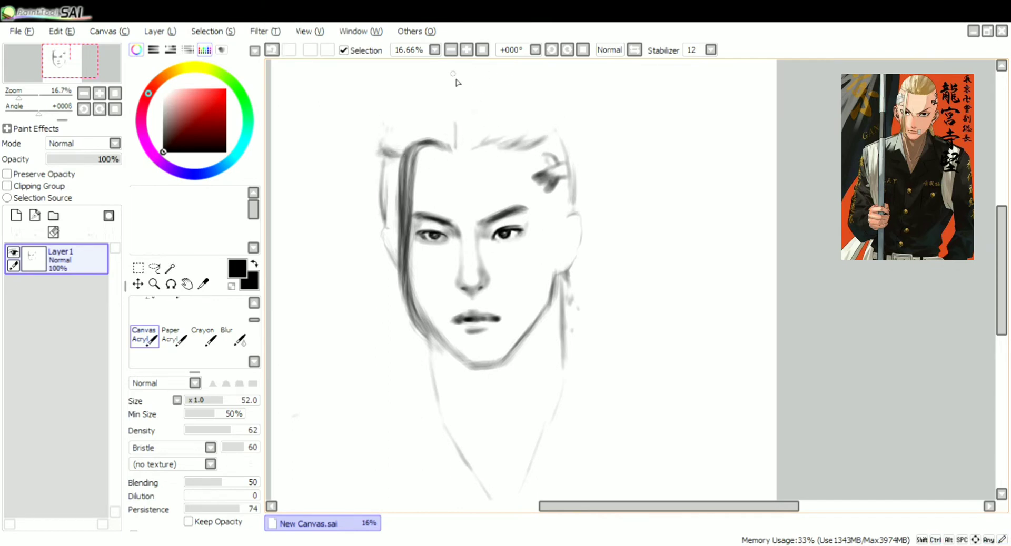
pyautogui.moveTo(254, 320); pyautogui.dragTo(255, 316)
pyautogui.click(204, 310)
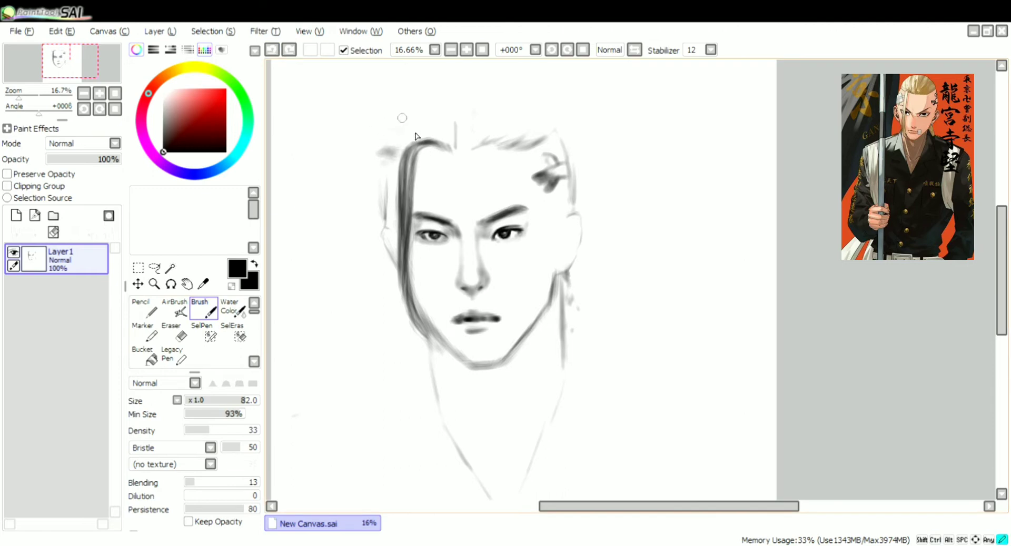
pyautogui.moveTo(429, 101); pyautogui.dragTo(451, 135)
pyautogui.moveTo(451, 97); pyautogui.dragTo(458, 136)
pyautogui.moveTo(469, 87)
pyautogui.mouseDown()
pyautogui.moveTo(459, 147)
pyautogui.moveTo(486, 143)
pyautogui.mouseUp()
pyautogui.moveTo(533, 100); pyautogui.dragTo(543, 113)
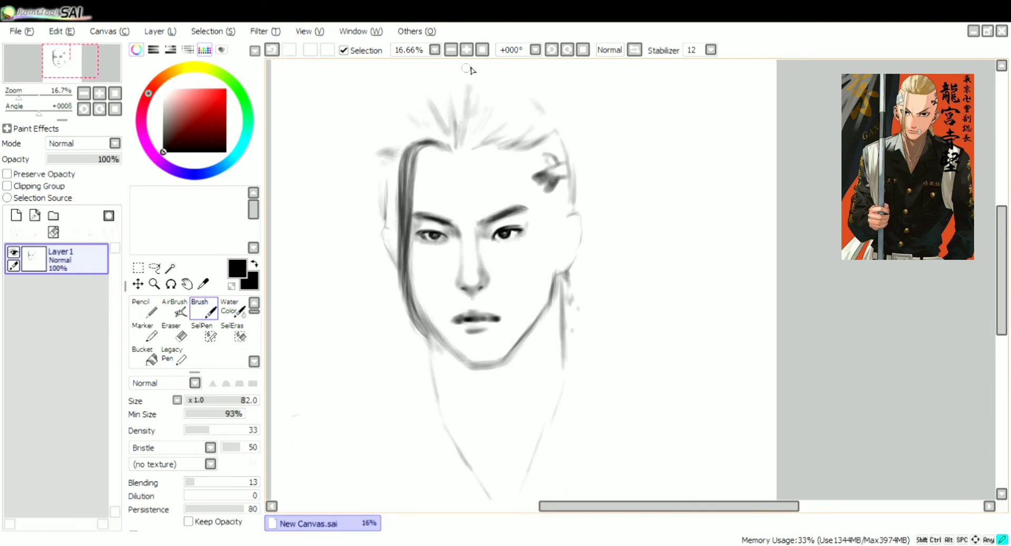
pyautogui.moveTo(407, 115)
pyautogui.mouseDown()
pyautogui.moveTo(422, 128)
pyautogui.moveTo(416, 138)
pyautogui.mouseUp()
pyautogui.click(203, 401)
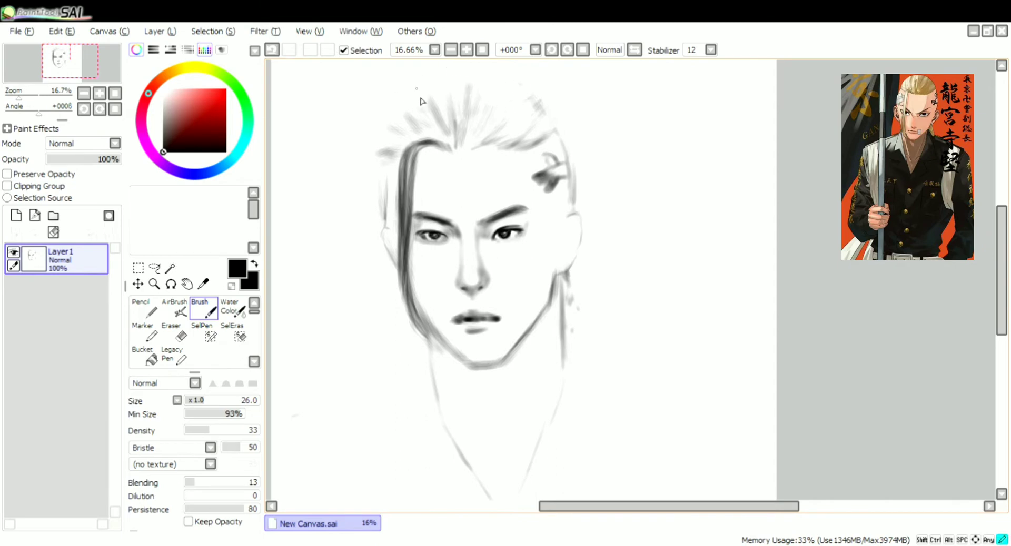
pyautogui.moveTo(424, 140)
pyautogui.mouseDown()
pyautogui.moveTo(396, 145)
pyautogui.moveTo(384, 166)
pyautogui.mouseUp()
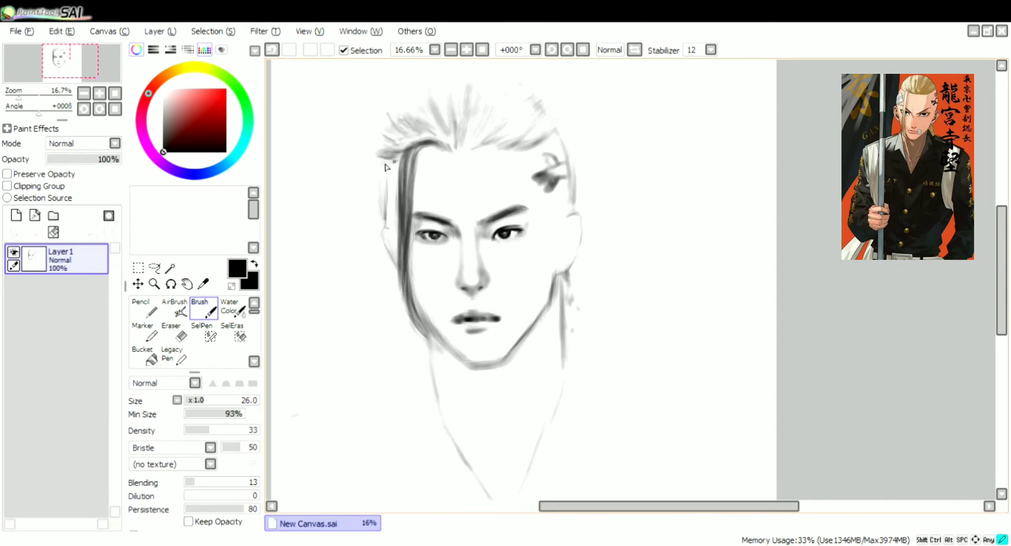
# Sketch the sloping shoulder lines and open shirt collar beside the neck with the Brush at size 26 and density 100
pyautogui.click(482, 50)
pyautogui.moveTo(1003, 296); pyautogui.dragTo(1003, 297)
pyautogui.moveTo(632, 507); pyautogui.dragTo(677, 513)
pyautogui.press('e')
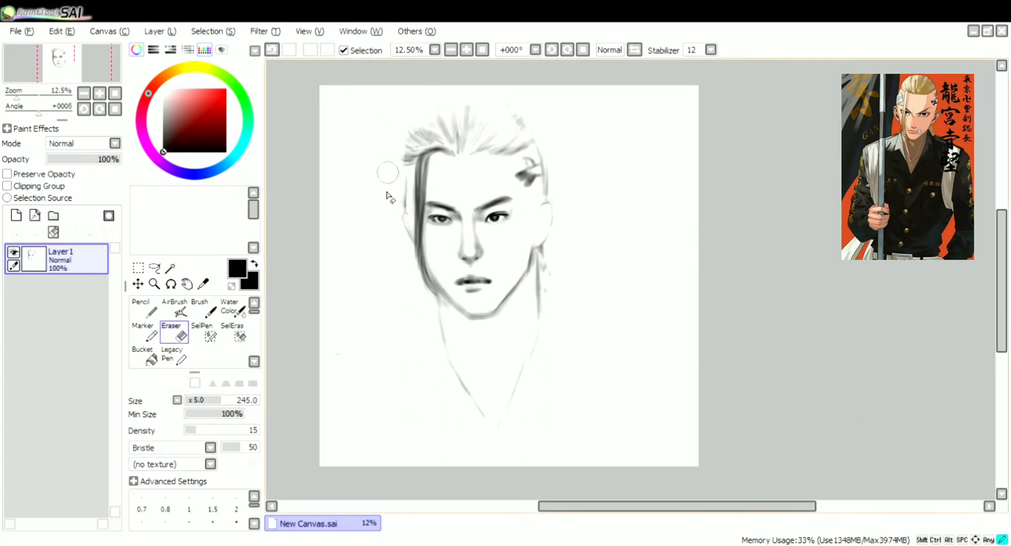
pyautogui.click(202, 311)
pyautogui.press('e')
pyautogui.press('b')
pyautogui.moveTo(322, 359); pyautogui.dragTo(427, 315)
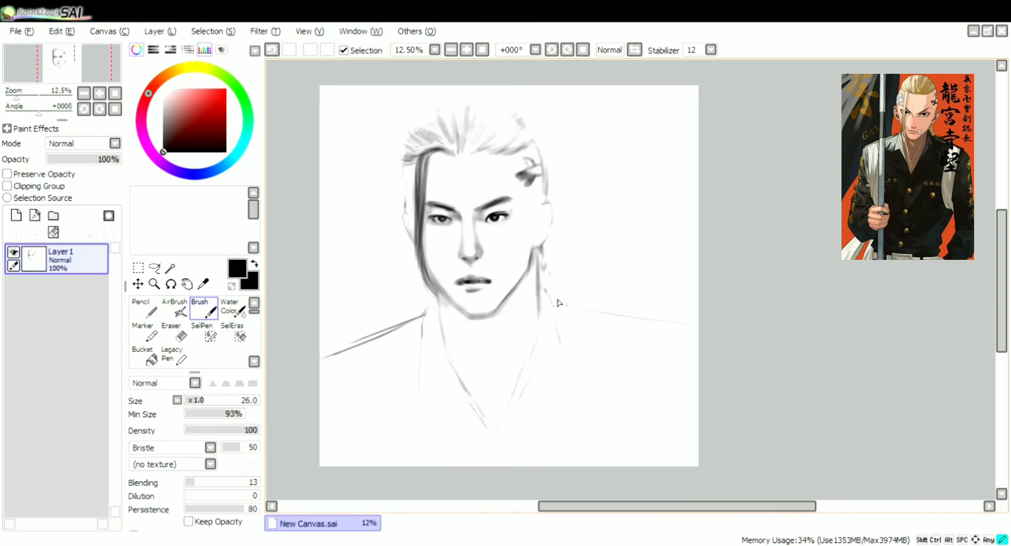
# Sketch the shoulder bands and the long vertical edges of the draped coat on both sides of the torso
pyautogui.press('Delete')
pyautogui.press('Delete')
pyautogui.moveTo(580, 325)
pyautogui.mouseDown()
pyautogui.moveTo(661, 316)
pyautogui.moveTo(667, 306)
pyautogui.mouseUp()
pyautogui.press('Home')
pyautogui.moveTo(340, 343); pyautogui.dragTo(394, 323)
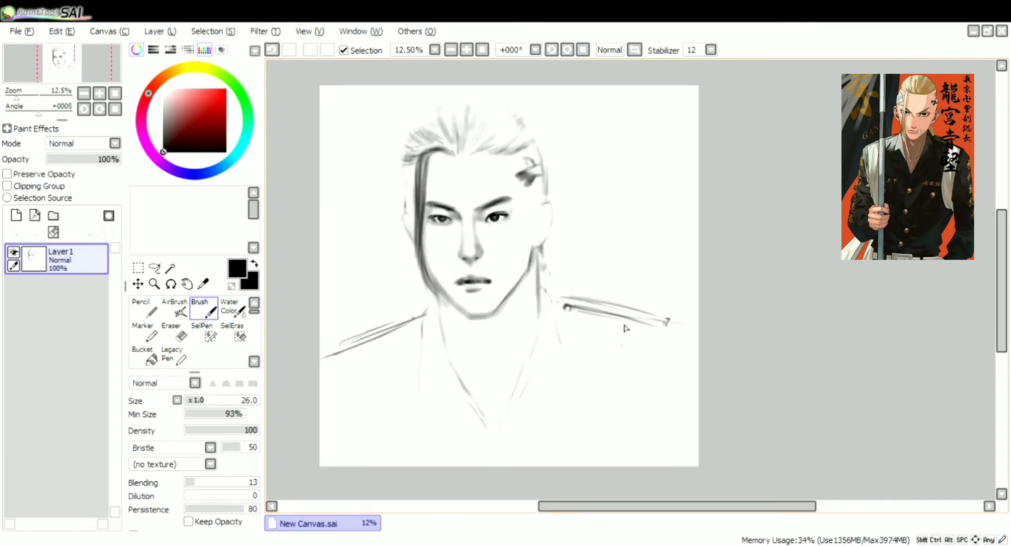
pyautogui.moveTo(621, 415); pyautogui.dragTo(634, 466)
pyautogui.moveTo(629, 310); pyautogui.dragTo(666, 320)
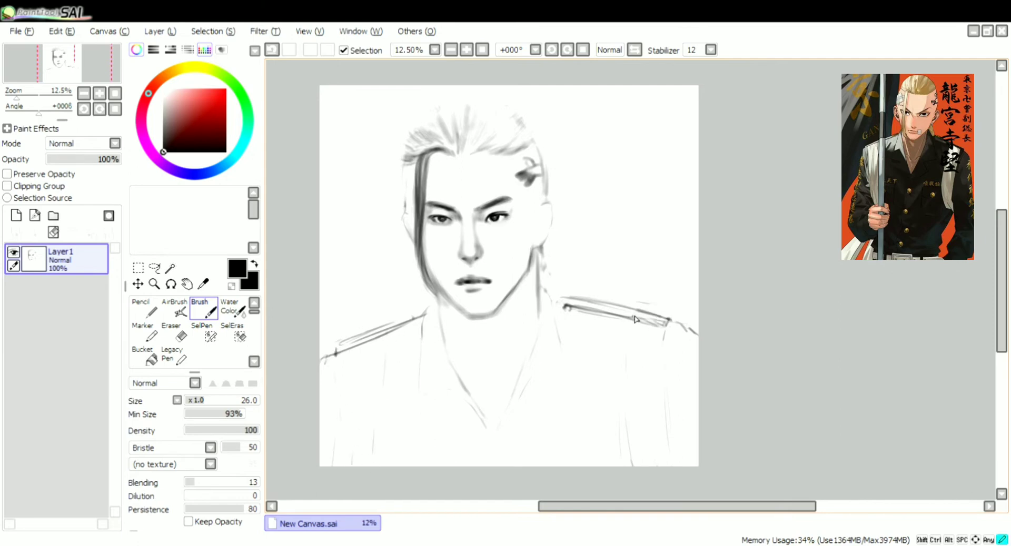
# Define the right ear outline and darken the swept-back hair with radiating strokes from the hairline
pyautogui.moveTo(540, 147); pyautogui.dragTo(548, 196)
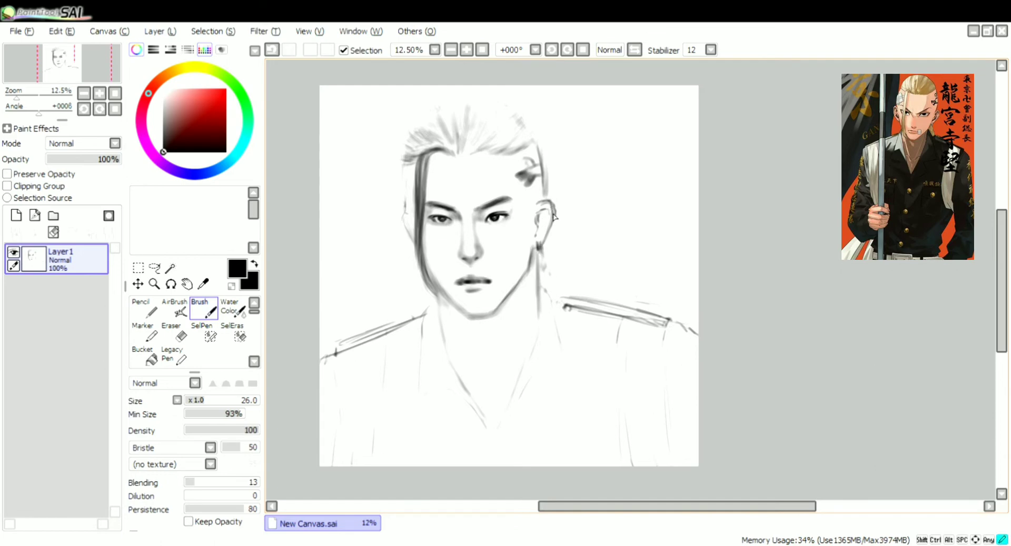
pyautogui.press('e')
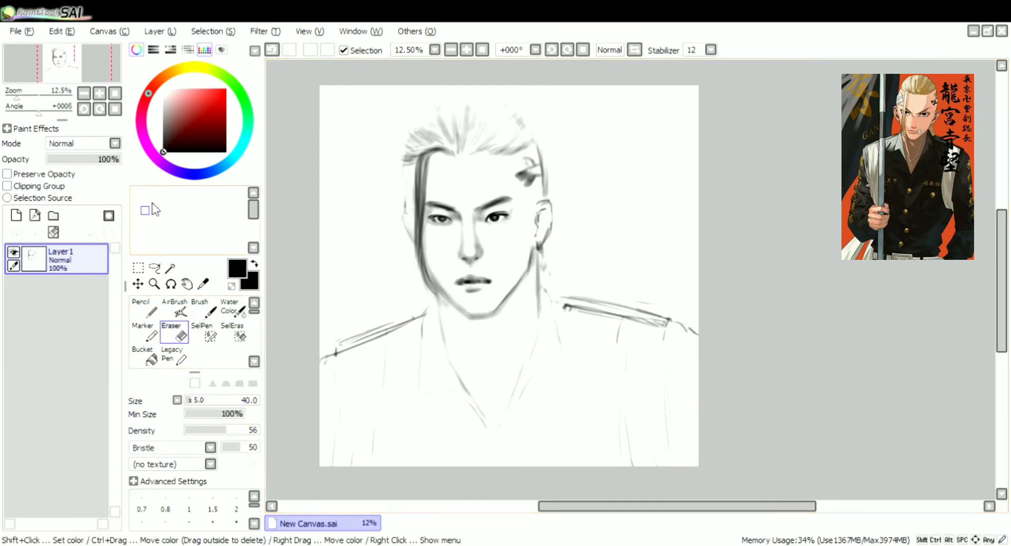
pyautogui.press('b')
pyautogui.moveTo(409, 131); pyautogui.dragTo(518, 118)
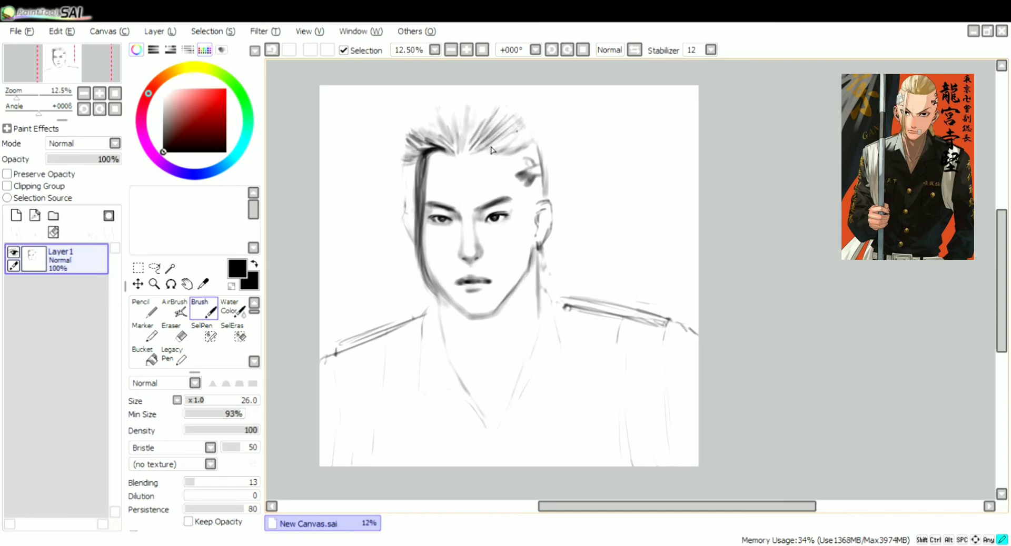
pyautogui.moveTo(486, 152)
pyautogui.mouseDown()
pyautogui.moveTo(530, 133)
pyautogui.moveTo(454, 107)
pyautogui.mouseUp()
pyautogui.moveTo(447, 155)
pyautogui.mouseDown()
pyautogui.moveTo(427, 109)
pyautogui.moveTo(437, 143)
pyautogui.moveTo(409, 149)
pyautogui.mouseUp()
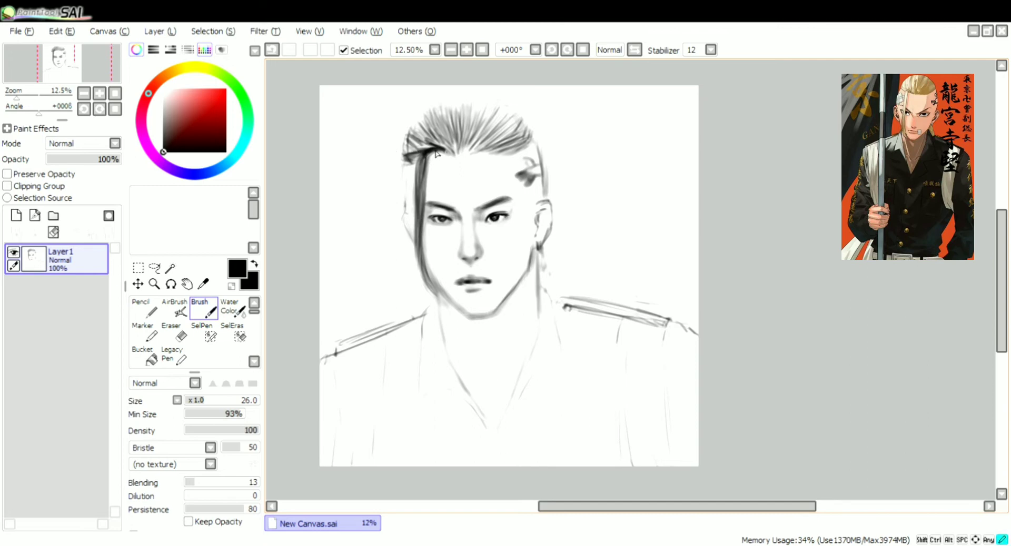
# Shade softly around the right eye and the lips with the Brush at size 58 and density 23
pyautogui.scroll(2, 486, 303)
pyautogui.moveTo(641, 507); pyautogui.dragTo(585, 506)
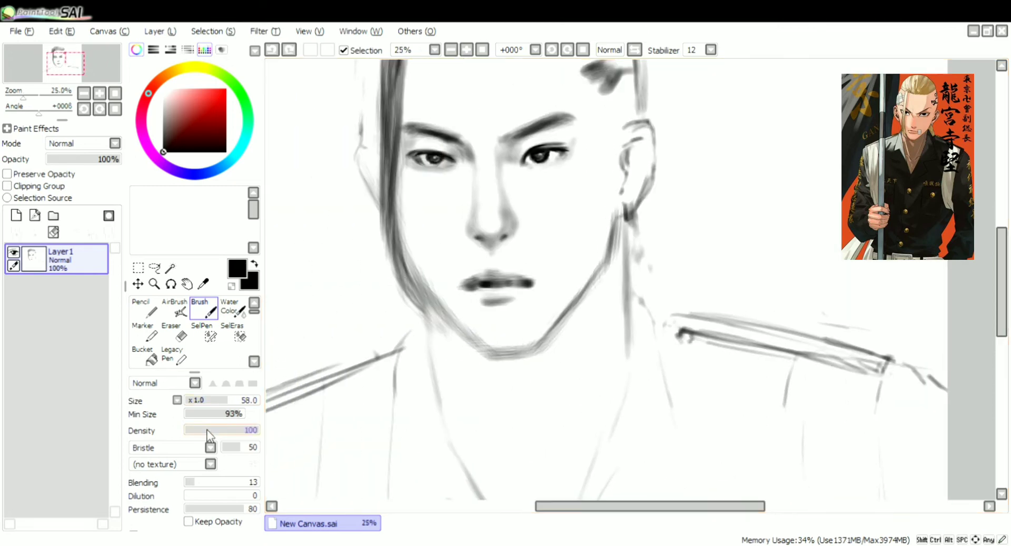
pyautogui.click(216, 430)
pyautogui.click(227, 401)
pyautogui.click(201, 430)
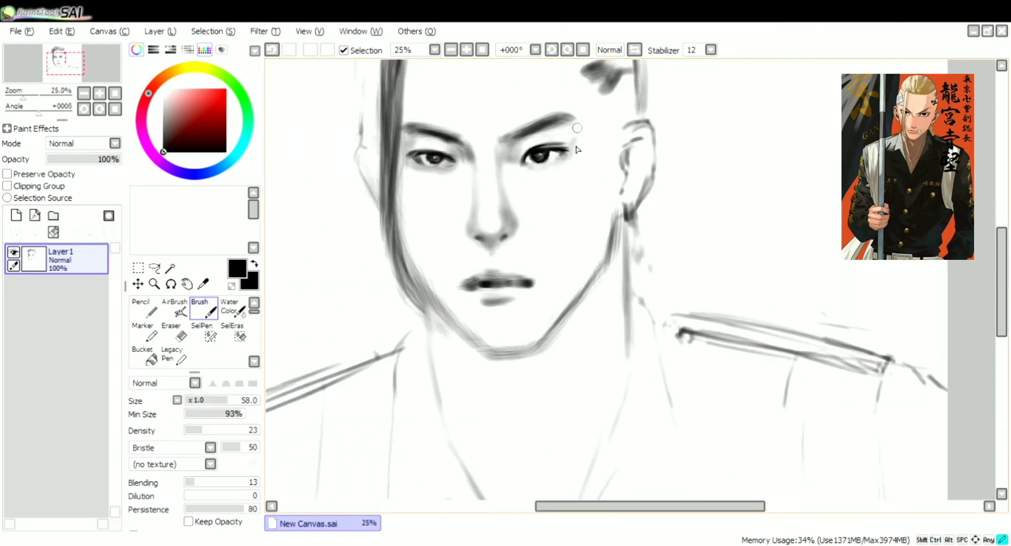
pyautogui.moveTo(519, 150); pyautogui.dragTo(538, 138)
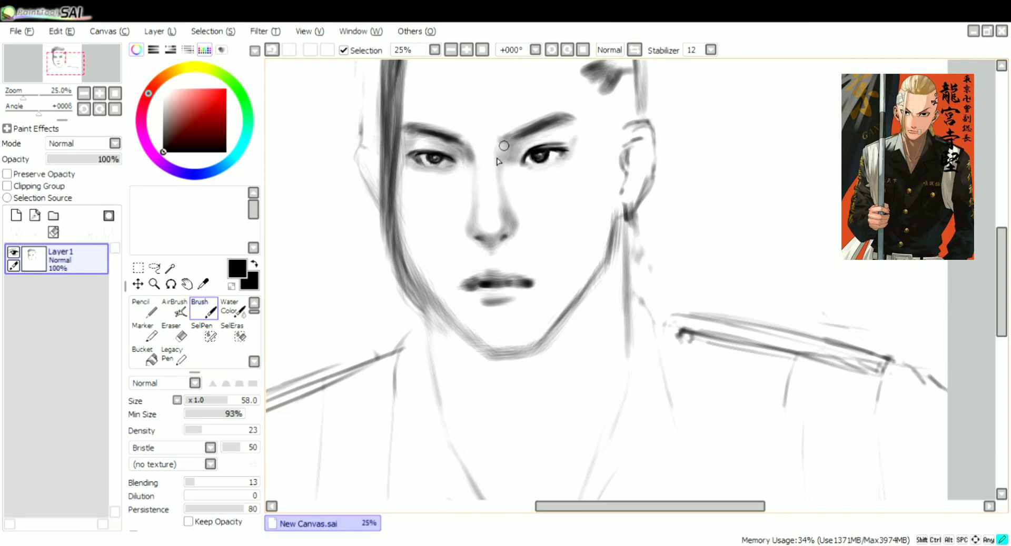
pyautogui.scroll(-1, 498, 162)
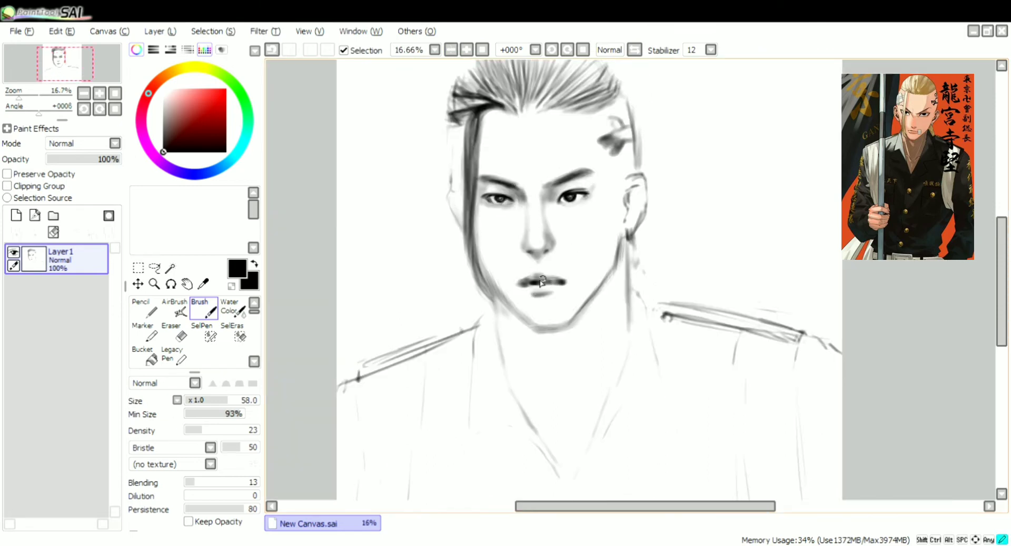
# Lighten the hair edge on the left side of the head with the Eraser at size 135 and density 21
pyautogui.press('e')
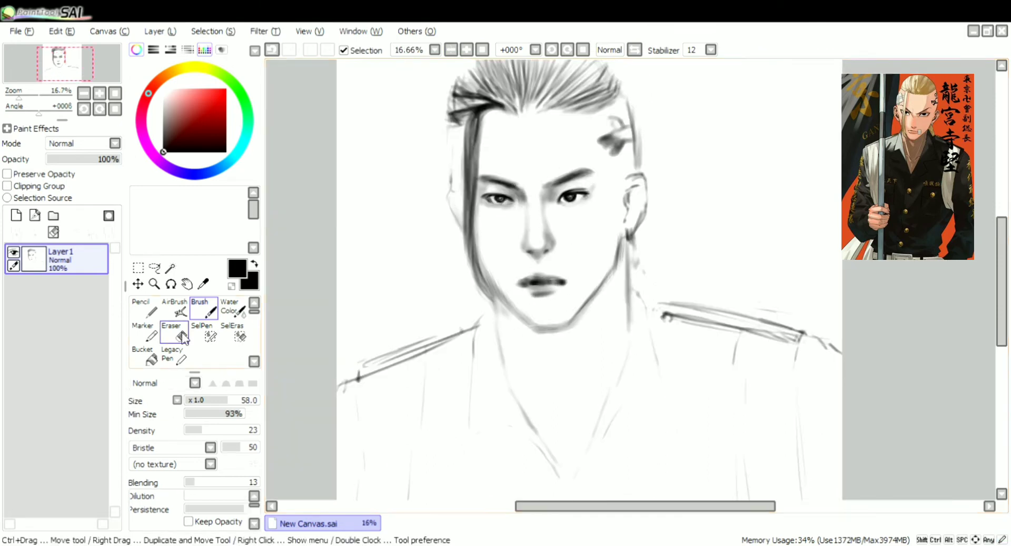
pyautogui.scroll(-1, 605, 304)
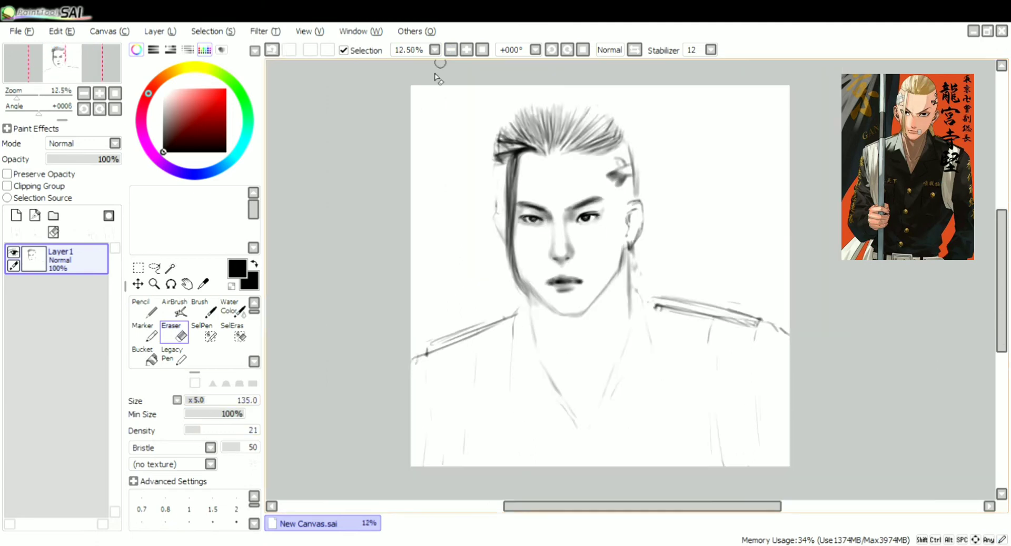
pyautogui.press('b')
pyautogui.press('e')
pyautogui.moveTo(499, 139)
pyautogui.mouseDown()
pyautogui.moveTo(518, 145)
pyautogui.moveTo(499, 159)
pyautogui.mouseUp()
# Darken both side edges of the neck and fade the head outline beside the temple tattoo
pyautogui.press('b')
pyautogui.moveTo(628, 253); pyautogui.dragTo(629, 310)
pyautogui.moveTo(529, 302); pyautogui.dragTo(537, 347)
pyautogui.press('e')
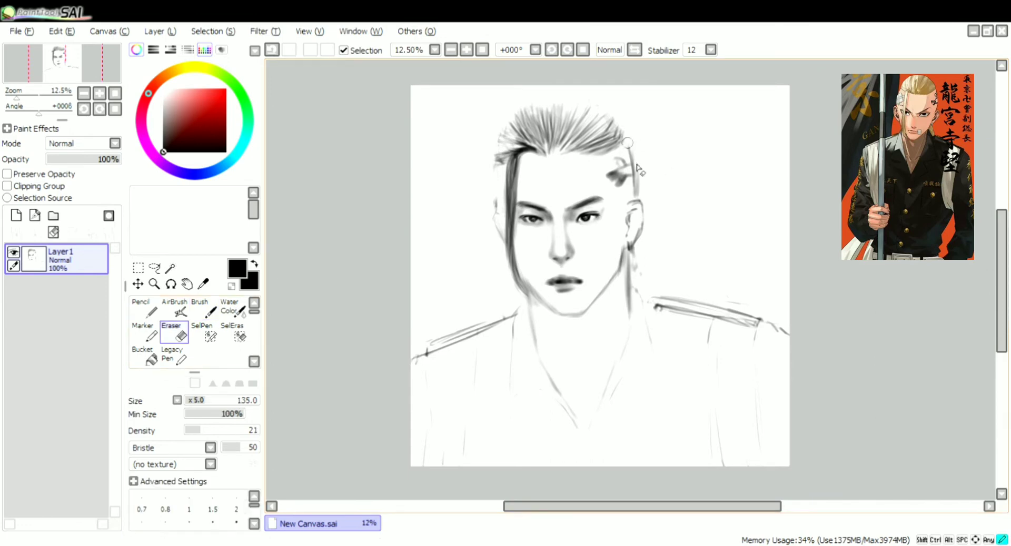
pyautogui.moveTo(624, 140); pyautogui.dragTo(641, 197)
# Shade lightly along the jaw and neck with the Brush at size 190 and density 10
pyautogui.press('b')
pyautogui.click(255, 400)
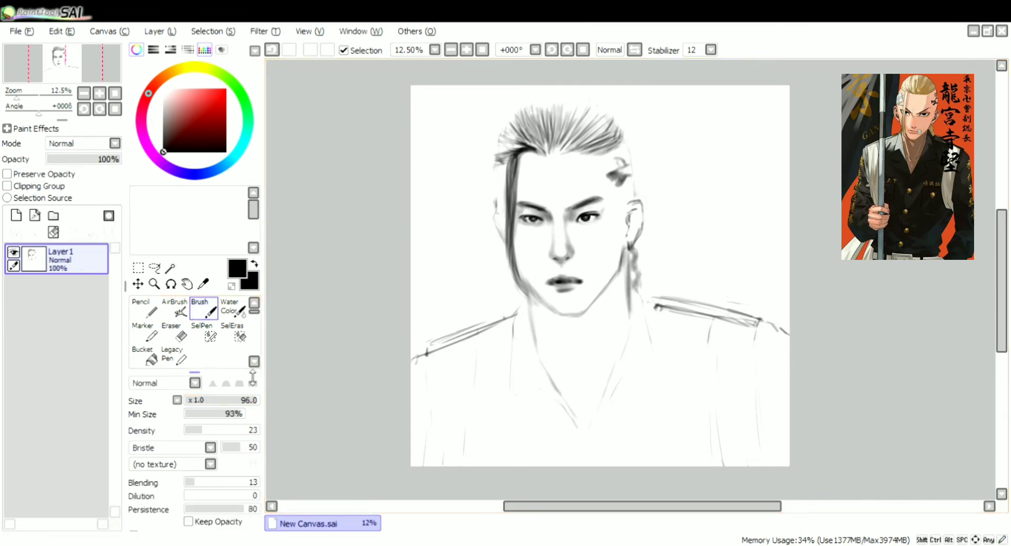
pyautogui.click(204, 452)
pyautogui.click(213, 400)
pyautogui.click(192, 430)
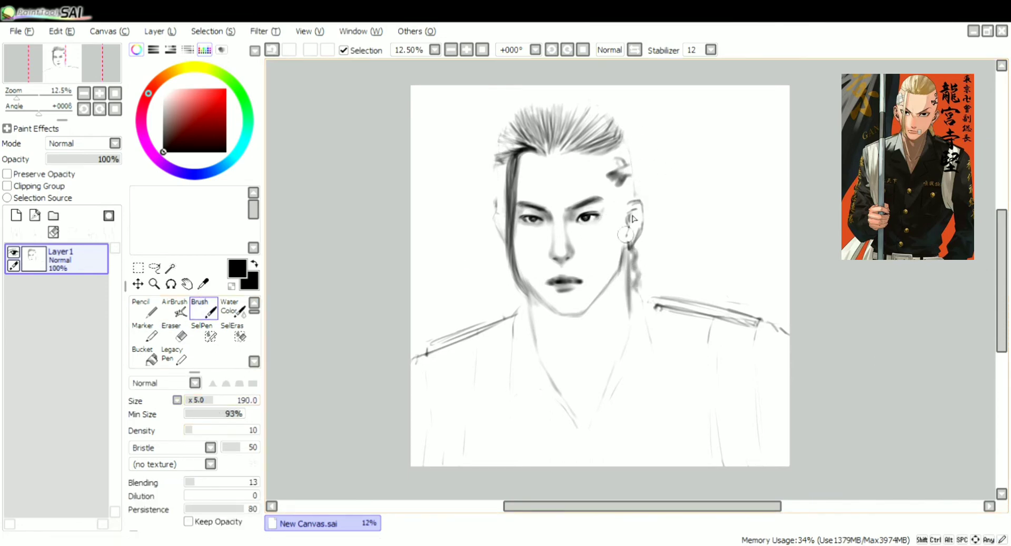
pyautogui.moveTo(625, 252)
pyautogui.mouseDown()
pyautogui.moveTo(627, 265)
pyautogui.moveTo(575, 307)
pyautogui.mouseUp()
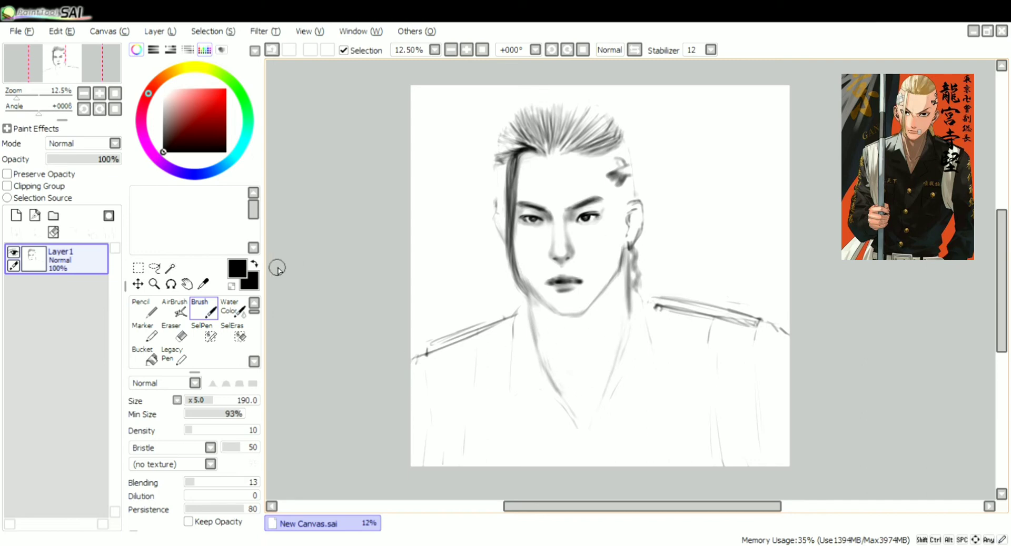
# Shade the right side of the neck and the collarbones with the Brush at size 90
pyautogui.click(199, 401)
pyautogui.moveTo(628, 272); pyautogui.dragTo(626, 325)
pyautogui.moveTo(587, 378); pyautogui.dragTo(574, 381)
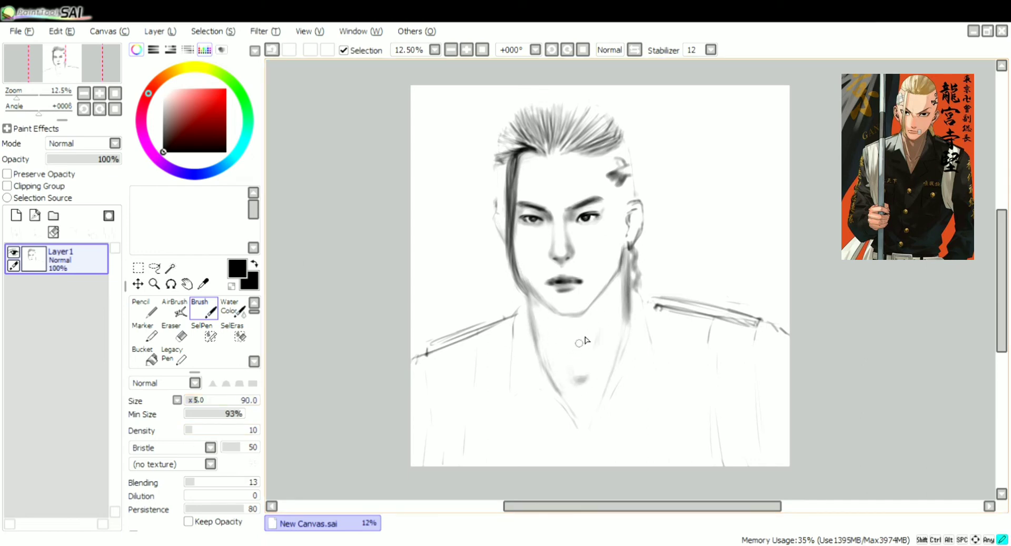
pyautogui.moveTo(599, 328); pyautogui.dragTo(569, 384)
# Shade the inside of the right ear and the left side of the hair with the Brush at size 225
pyautogui.press('e')
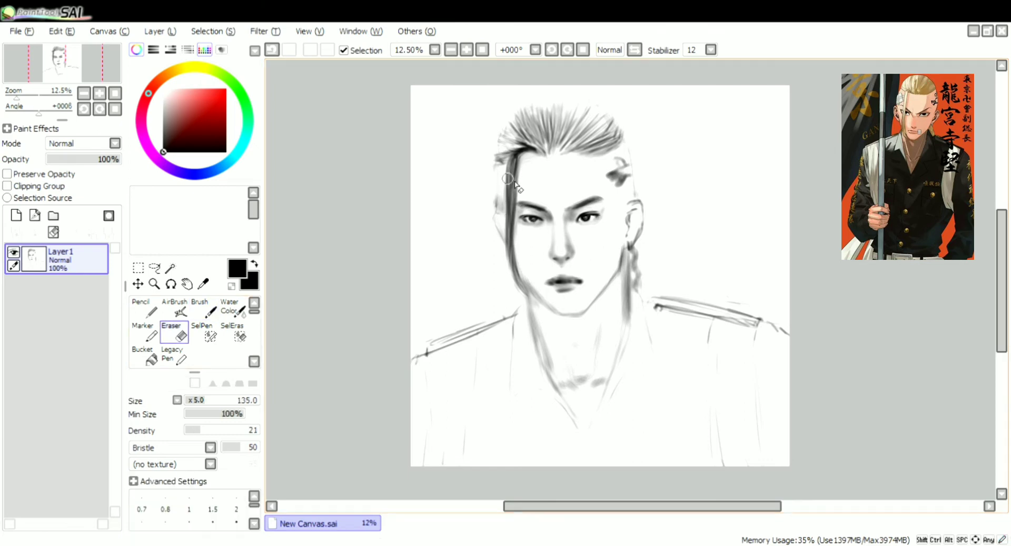
pyautogui.press('b')
pyautogui.press(']')
pyautogui.press(']')
pyautogui.press(']')
pyautogui.press(']')
pyautogui.press(']')
pyautogui.press(']')
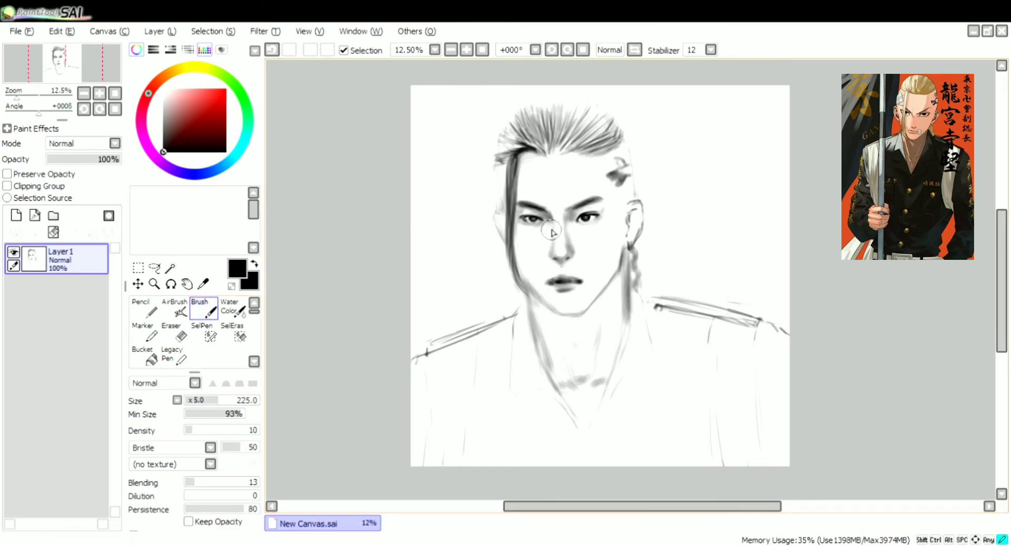
pyautogui.moveTo(632, 223); pyautogui.dragTo(630, 235)
pyautogui.moveTo(505, 141); pyautogui.dragTo(518, 125)
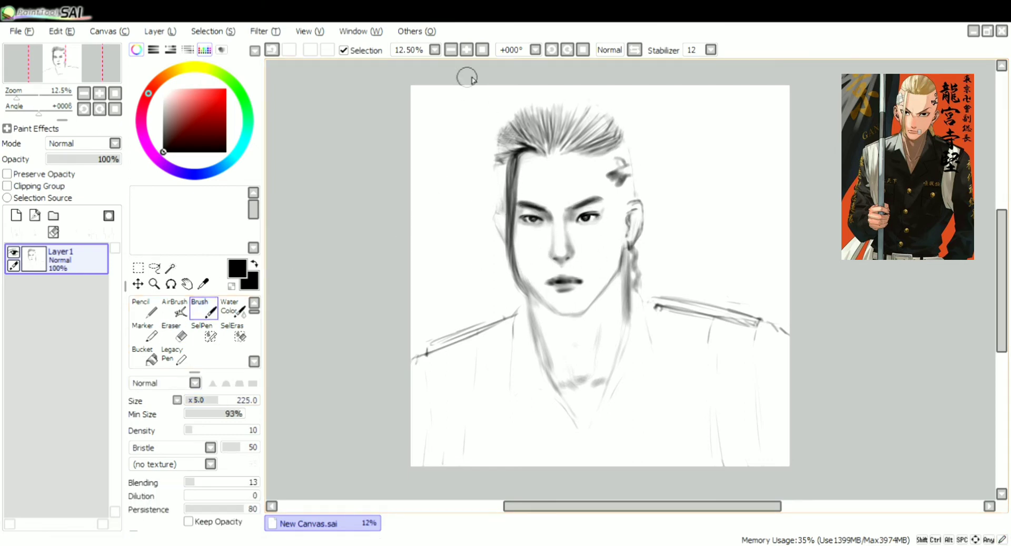
# Add fine hair strokes down the left side of the head with the Canvas Acrylic brush at size 15 and density 62
pyautogui.moveTo(540, 507); pyautogui.dragTo(586, 507)
pyautogui.click(466, 50)
pyautogui.moveTo(674, 506); pyautogui.dragTo(589, 506)
pyautogui.scroll(-2, 222, 334)
pyautogui.click(145, 356)
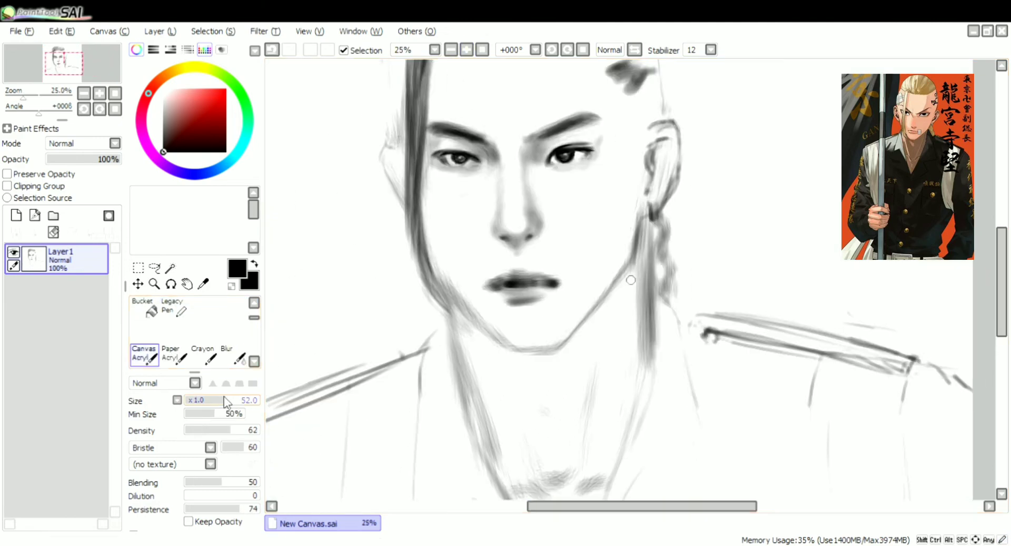
pyautogui.moveTo(224, 402); pyautogui.dragTo(196, 402)
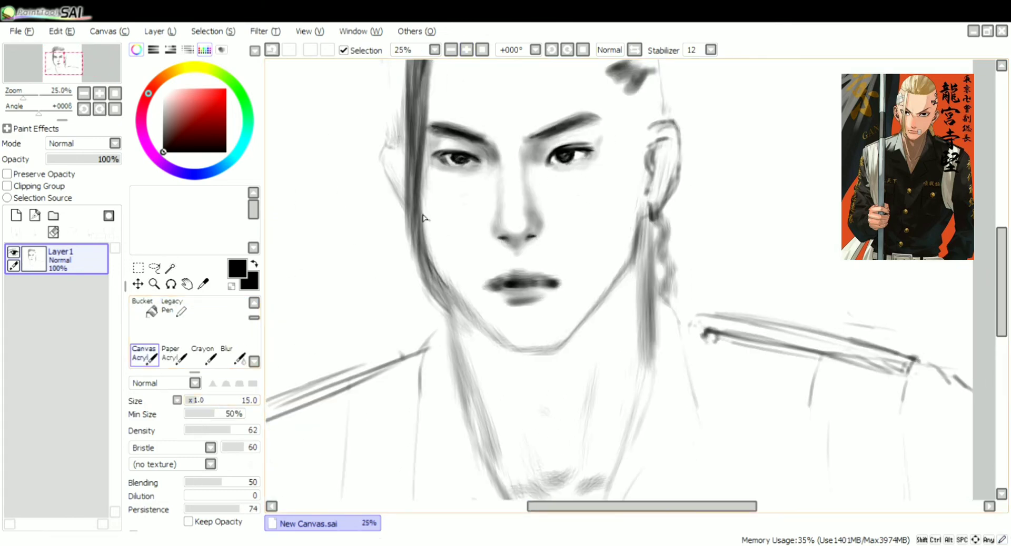
pyautogui.click(450, 50)
pyautogui.hotkey('ctrl', 'z')
pyautogui.moveTo(511, 130); pyautogui.dragTo(507, 195)
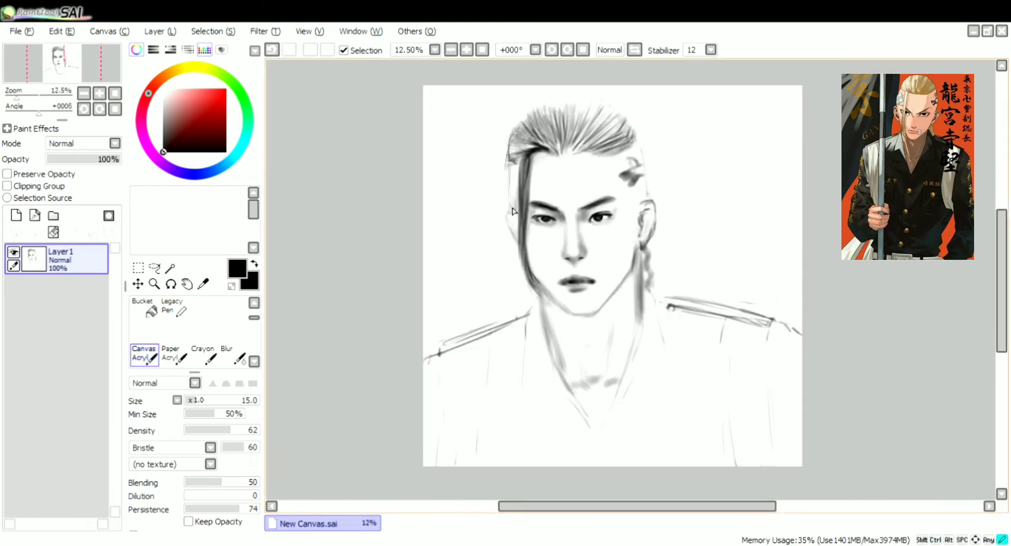
# Shade the right cheek with the Brush set to the simple circle shape with no texture
pyautogui.click(466, 50)
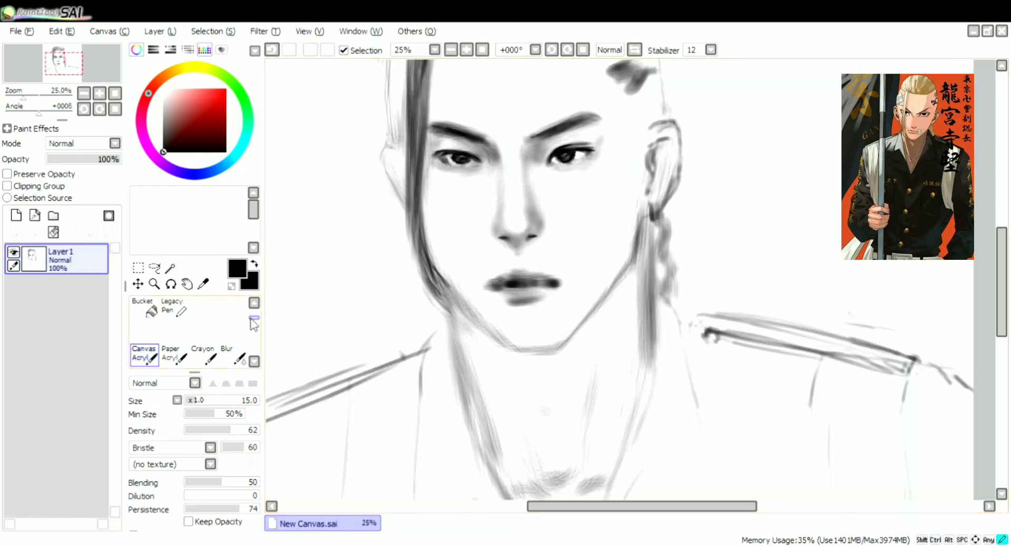
pyautogui.moveTo(252, 319); pyautogui.dragTo(252, 310)
pyautogui.click(203, 308)
pyautogui.click(209, 448)
pyautogui.click(188, 463)
pyautogui.moveTo(630, 215); pyautogui.dragTo(614, 256)
# Deepen the soft shading along both sides of the neck with the Brush at size 210 and density 10
pyautogui.click(451, 50)
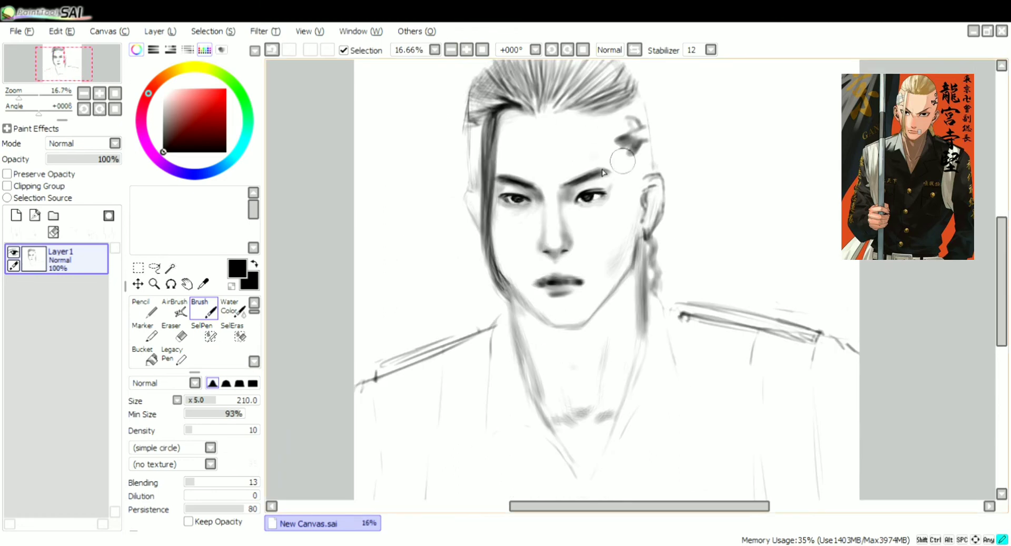
pyautogui.moveTo(633, 358); pyautogui.dragTo(647, 260)
pyautogui.moveTo(520, 321); pyautogui.dragTo(532, 379)
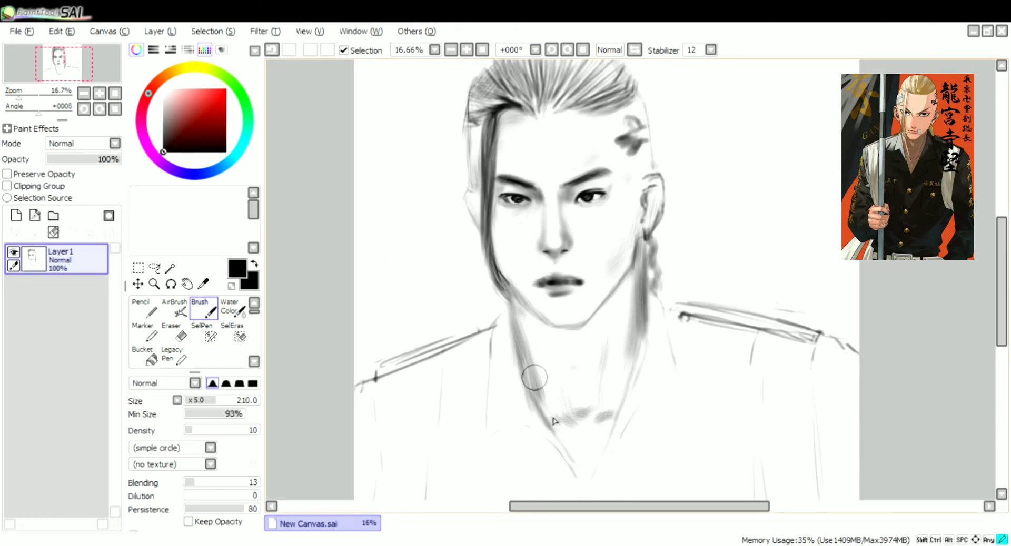
# Select the whole portrait and scale it down so margins remain around the figure on the canvas
pyautogui.click(451, 50)
pyautogui.click(138, 268)
pyautogui.moveTo(416, 79)
pyautogui.mouseDown()
pyautogui.moveTo(822, 490)
pyautogui.moveTo(743, 393)
pyautogui.mouseUp()
pyautogui.hotkey('ctrl', 't')
pyautogui.click(483, 50)
pyautogui.moveTo(670, 274); pyautogui.dragTo(708, 290)
pyautogui.click(153, 486)
pyautogui.click(275, 81)
# Paint along the collar edges with the Canvas Acrylic brush at size 180 and density 62, using the simple circle shape
pyautogui.moveTo(253, 312); pyautogui.dragTo(254, 321)
pyautogui.click(147, 333)
pyautogui.click(232, 401)
pyautogui.click(176, 401)
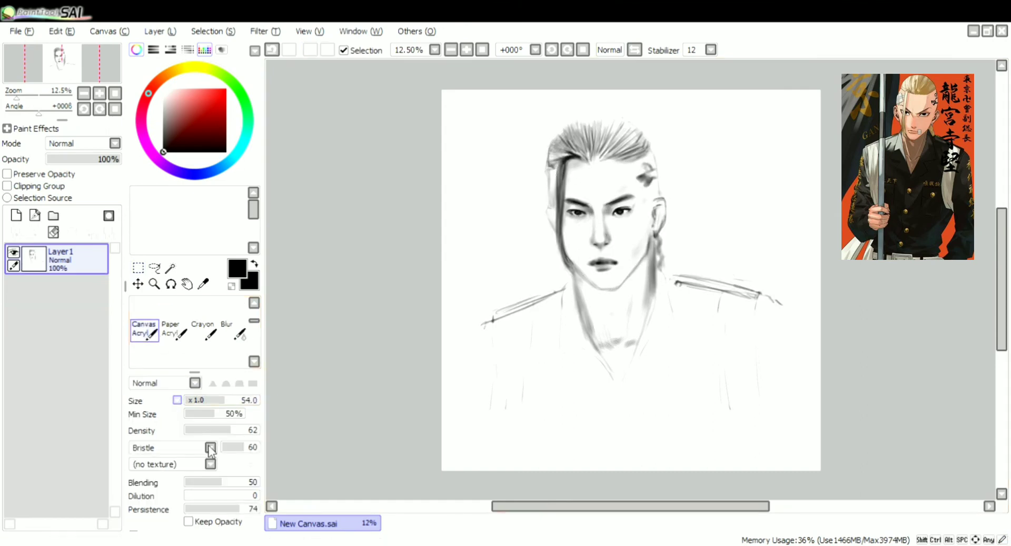
pyautogui.click(209, 448)
pyautogui.moveTo(213, 399); pyautogui.dragTo(207, 397)
pyautogui.click(272, 50)
pyautogui.click(210, 448)
pyautogui.moveTo(569, 305)
pyautogui.mouseDown()
pyautogui.moveTo(561, 346)
pyautogui.moveTo(589, 345)
pyautogui.mouseUp()
pyautogui.click(179, 463)
pyautogui.moveTo(661, 273); pyautogui.dragTo(669, 331)
pyautogui.moveTo(655, 328); pyautogui.dragTo(628, 374)
pyautogui.moveTo(585, 343); pyautogui.dragTo(612, 381)
# Fill the left half and bottom edge of the jacket with solid black
pyautogui.moveTo(509, 309); pyautogui.dragTo(559, 293)
pyautogui.moveTo(556, 298); pyautogui.dragTo(547, 358)
pyautogui.moveTo(540, 303)
pyautogui.mouseDown()
pyautogui.moveTo(528, 396)
pyautogui.moveTo(539, 386)
pyautogui.mouseUp()
pyautogui.moveTo(557, 339)
pyautogui.mouseDown()
pyautogui.moveTo(597, 366)
pyautogui.moveTo(544, 351)
pyautogui.moveTo(547, 381)
pyautogui.mouseUp()
pyautogui.moveTo(532, 394); pyautogui.dragTo(592, 386)
pyautogui.moveTo(595, 387); pyautogui.dragTo(634, 387)
pyautogui.moveTo(635, 387)
pyautogui.mouseDown()
pyautogui.moveTo(661, 337)
pyautogui.moveTo(649, 387)
pyautogui.mouseUp()
# Fill the right half of the jacket with solid black down to its bottom edge
pyautogui.moveTo(670, 287); pyautogui.dragTo(673, 339)
pyautogui.moveTo(700, 295)
pyautogui.mouseDown()
pyautogui.moveTo(716, 406)
pyautogui.moveTo(674, 390)
pyautogui.mouseUp()
pyautogui.moveTo(708, 295); pyautogui.dragTo(700, 392)
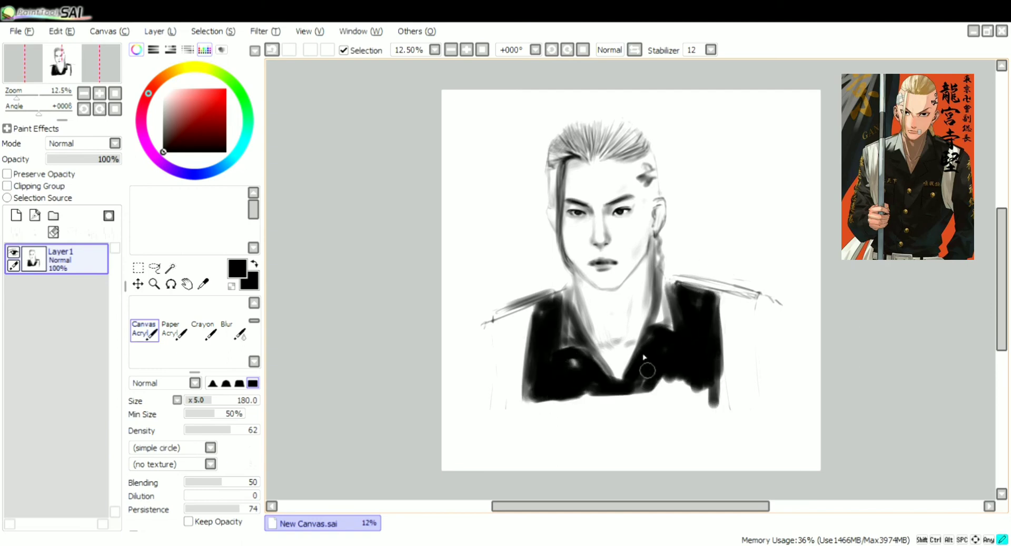
pyautogui.moveTo(695, 358); pyautogui.dragTo(648, 392)
# Paint thick black bands down the outer edges of both sleeves and along the tops of the shoulders
pyautogui.moveTo(490, 321); pyautogui.dragTo(482, 410)
pyautogui.moveTo(766, 300)
pyautogui.mouseDown()
pyautogui.moveTo(763, 400)
pyautogui.moveTo(679, 279)
pyautogui.moveTo(663, 277)
pyautogui.mouseUp()
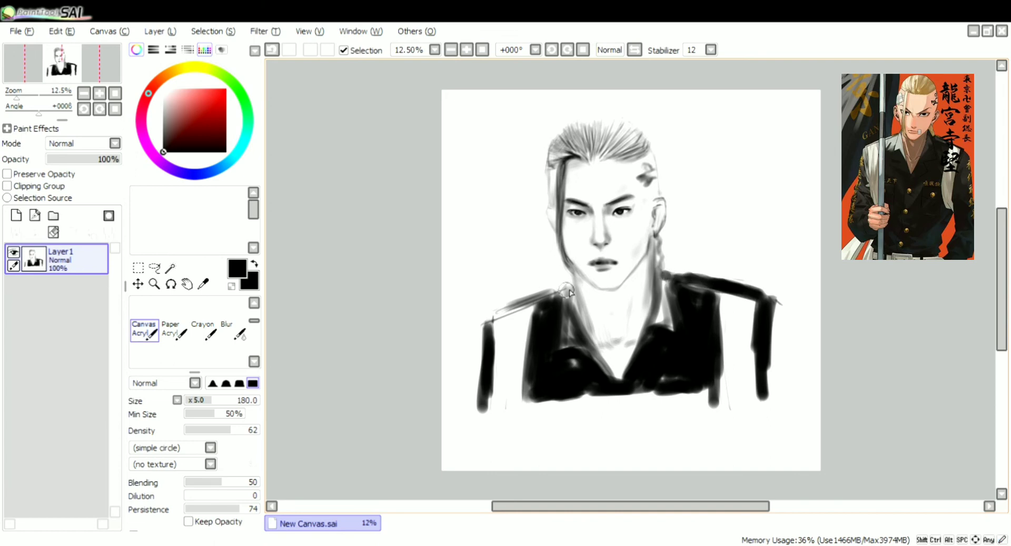
pyautogui.moveTo(574, 284)
pyautogui.mouseDown()
pyautogui.moveTo(484, 324)
pyautogui.moveTo(566, 298)
pyautogui.mouseUp()
# Shade the folds of the white coat panel on the left with the Canvas Acrylic brush at size 140 and density 22
pyautogui.click(209, 401)
pyautogui.moveTo(210, 402); pyautogui.dragTo(205, 402)
pyautogui.click(200, 431)
pyautogui.moveTo(489, 384); pyautogui.dragTo(487, 413)
pyautogui.moveTo(509, 345); pyautogui.dragTo(507, 408)
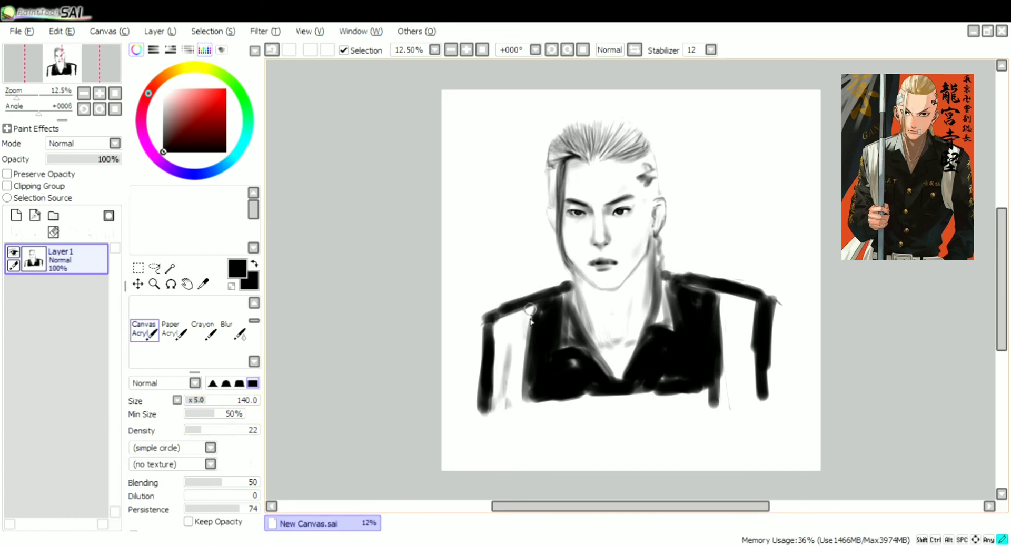
pyautogui.moveTo(530, 304); pyautogui.dragTo(525, 343)
pyautogui.moveTo(507, 337); pyautogui.dragTo(498, 408)
# Shade the folds of the white coat panel on the right with vertical grey strokes
pyautogui.moveTo(736, 342); pyautogui.dragTo(733, 402)
pyautogui.moveTo(742, 337); pyautogui.dragTo(752, 396)
pyautogui.moveTo(723, 353); pyautogui.dragTo(729, 405)
# Paint grey shadow under the jaw and down both sides of the neck toward the collar
pyautogui.moveTo(650, 254)
pyautogui.mouseDown()
pyautogui.moveTo(622, 291)
pyautogui.moveTo(574, 274)
pyautogui.mouseUp()
pyautogui.moveTo(577, 279)
pyautogui.mouseDown()
pyautogui.moveTo(592, 340)
pyautogui.moveTo(579, 328)
pyautogui.mouseUp()
pyautogui.moveTo(581, 314); pyautogui.dragTo(606, 364)
pyautogui.moveTo(588, 284); pyautogui.dragTo(611, 317)
pyautogui.moveTo(645, 261); pyautogui.dragTo(634, 293)
pyautogui.moveTo(648, 255); pyautogui.dragTo(631, 319)
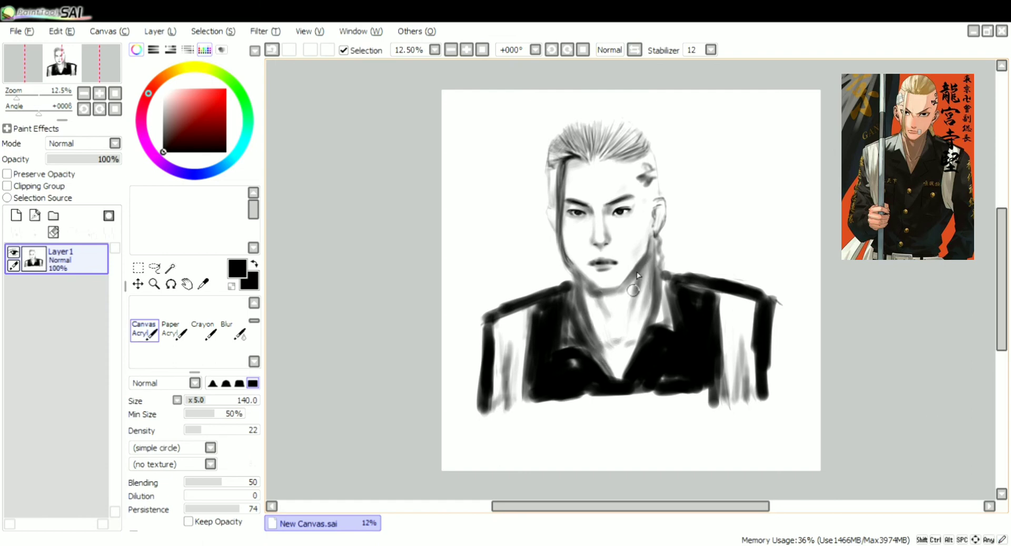
pyautogui.moveTo(637, 274); pyautogui.dragTo(626, 336)
# Darken the hair strand beside the face and the swept-back hair above the forehead at brush size 85
pyautogui.click(199, 401)
pyautogui.click(198, 401)
pyautogui.moveTo(559, 184); pyautogui.dragTo(566, 260)
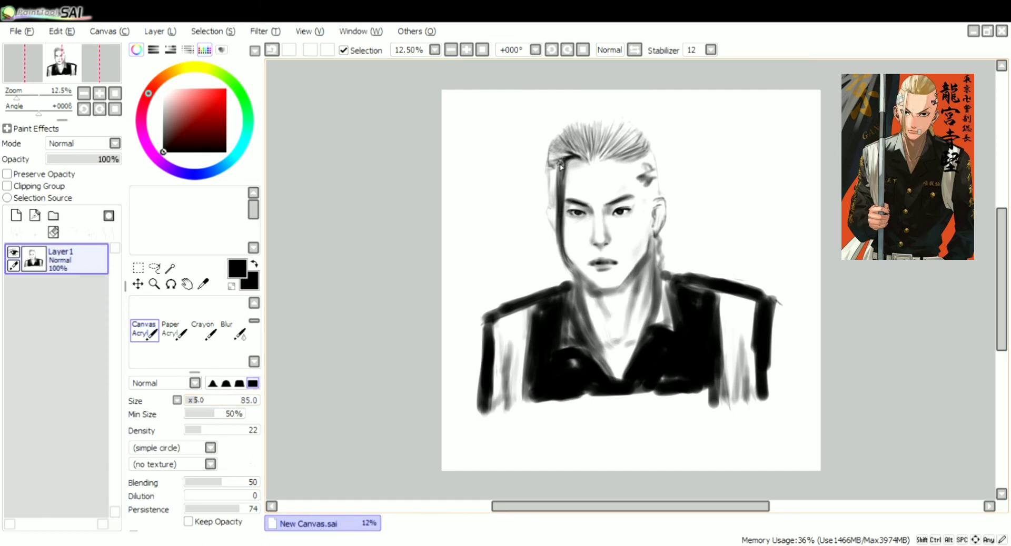
pyautogui.moveTo(602, 161)
pyautogui.mouseDown()
pyautogui.moveTo(629, 128)
pyautogui.moveTo(644, 137)
pyautogui.mouseUp()
# Add darker strokes from the hairline into the swept-back hair at size 75 and density 41, and undo the last stroke
pyautogui.click(200, 401)
pyautogui.click(197, 401)
pyautogui.click(214, 431)
pyautogui.moveTo(596, 158)
pyautogui.mouseDown()
pyautogui.moveTo(595, 124)
pyautogui.moveTo(624, 125)
pyautogui.mouseUp()
pyautogui.moveTo(586, 157); pyautogui.dragTo(570, 128)
pyautogui.moveTo(582, 154); pyautogui.dragTo(562, 128)
pyautogui.click(271, 49)
# Darken the swept-back hair and its outer contour with strokes at brush size 50
pyautogui.click(272, 50)
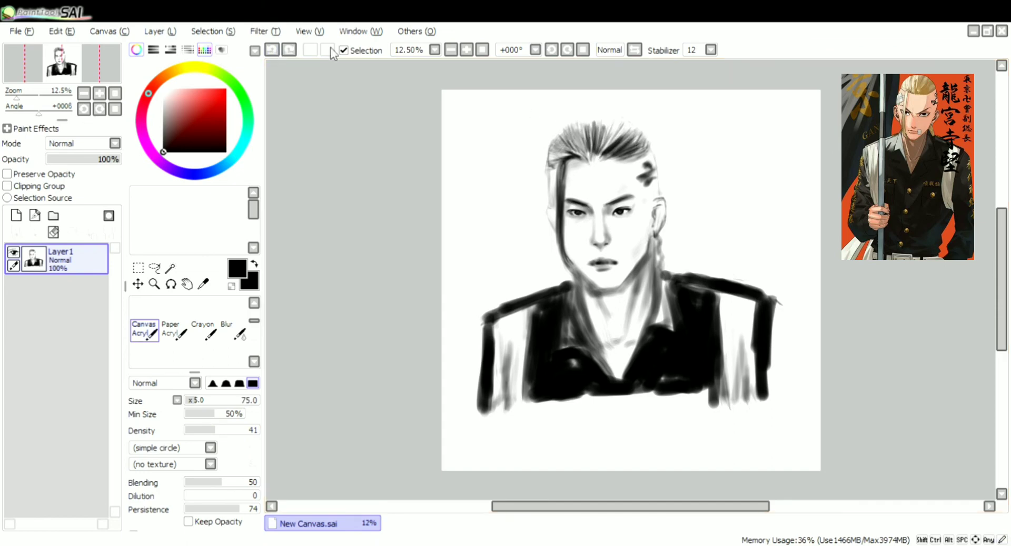
pyautogui.moveTo(589, 160)
pyautogui.mouseDown()
pyautogui.moveTo(583, 142)
pyautogui.moveTo(613, 124)
pyautogui.mouseUp()
pyautogui.click(271, 50)
pyautogui.click(208, 401)
pyautogui.moveTo(582, 154); pyautogui.dragTo(557, 134)
pyautogui.moveTo(559, 138)
pyautogui.mouseDown()
pyautogui.moveTo(595, 121)
pyautogui.moveTo(548, 163)
pyautogui.mouseUp()
pyautogui.moveTo(628, 156)
pyautogui.mouseDown()
pyautogui.moveTo(649, 138)
pyautogui.moveTo(613, 124)
pyautogui.mouseUp()
pyautogui.moveTo(604, 127)
pyautogui.mouseDown()
pyautogui.moveTo(586, 120)
pyautogui.moveTo(643, 129)
pyautogui.mouseUp()
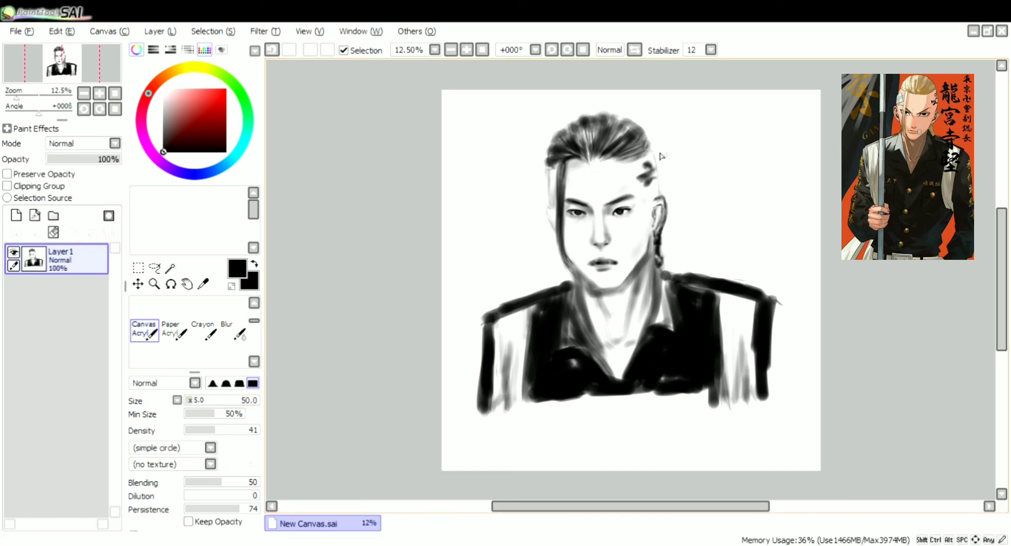
# Erase a small highlight into the dark hanging earring, using the eraser at size 25 and density 84
pyautogui.scroll(2, 662, 217)
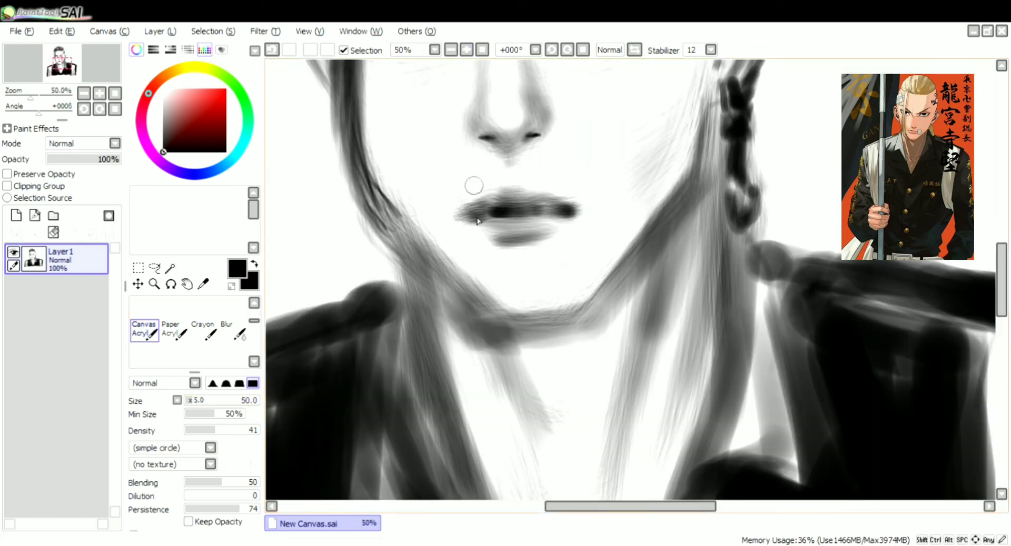
pyautogui.press('e')
pyautogui.moveTo(204, 399); pyautogui.dragTo(188, 400)
pyautogui.moveTo(732, 91); pyautogui.dragTo(733, 104)
pyautogui.click(248, 430)
pyautogui.scroll(-4, 732, 100)
# Outline the shirt collar edges on both sides of the neck with thin dark Brush lines at size 20 and density 100
pyautogui.click(203, 309)
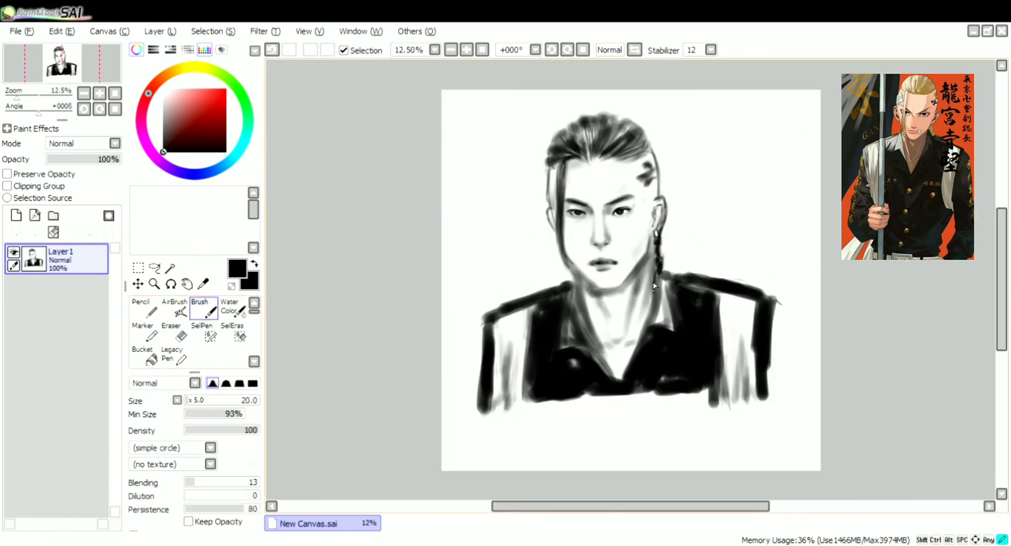
pyautogui.moveTo(604, 357); pyautogui.dragTo(598, 365)
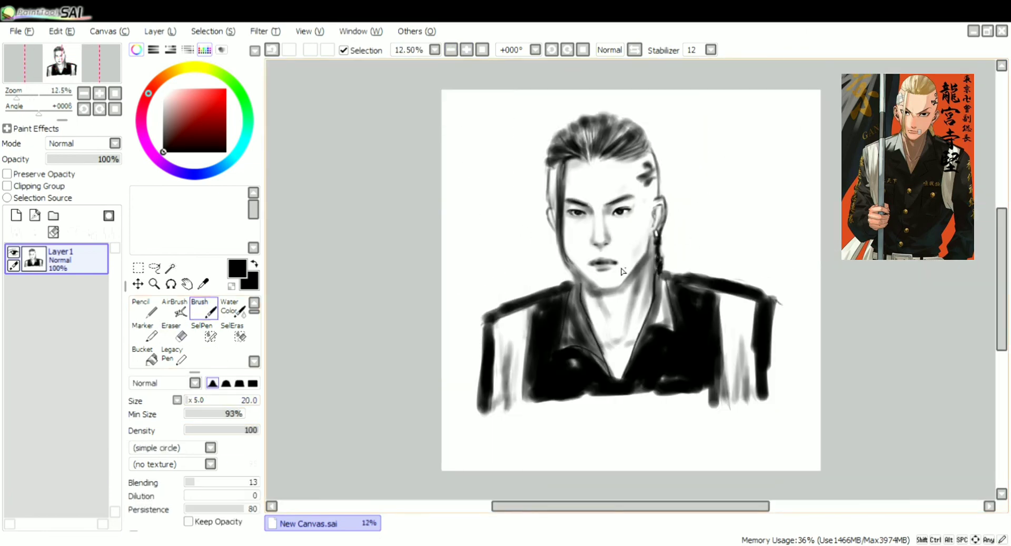
pyautogui.scroll(3, 579, 274)
pyautogui.press('e')
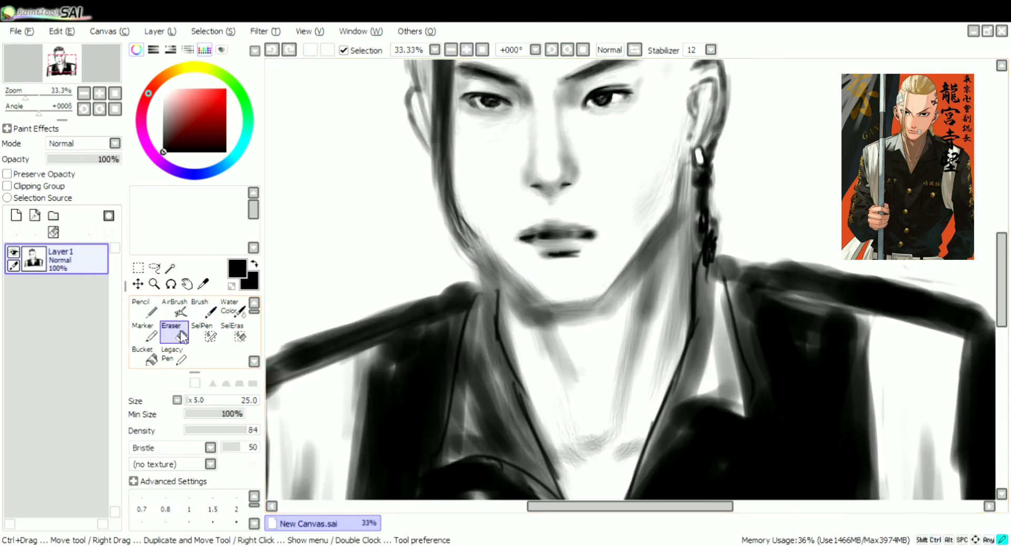
# Add soft shading around the lower end of the hair strand beside the jaw with the Brush at size 85 and density 19
pyautogui.press('b')
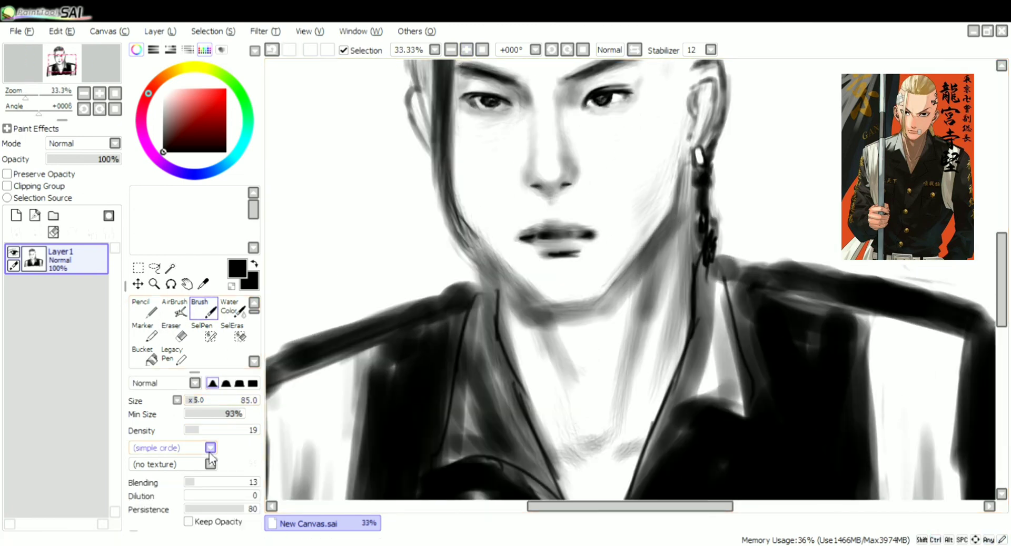
pyautogui.moveTo(472, 241)
pyautogui.mouseDown()
pyautogui.moveTo(481, 293)
pyautogui.moveTo(485, 274)
pyautogui.mouseUp()
pyautogui.press('e')
pyautogui.press('pagedown')
pyautogui.press('pagedown')
pyautogui.press('b')
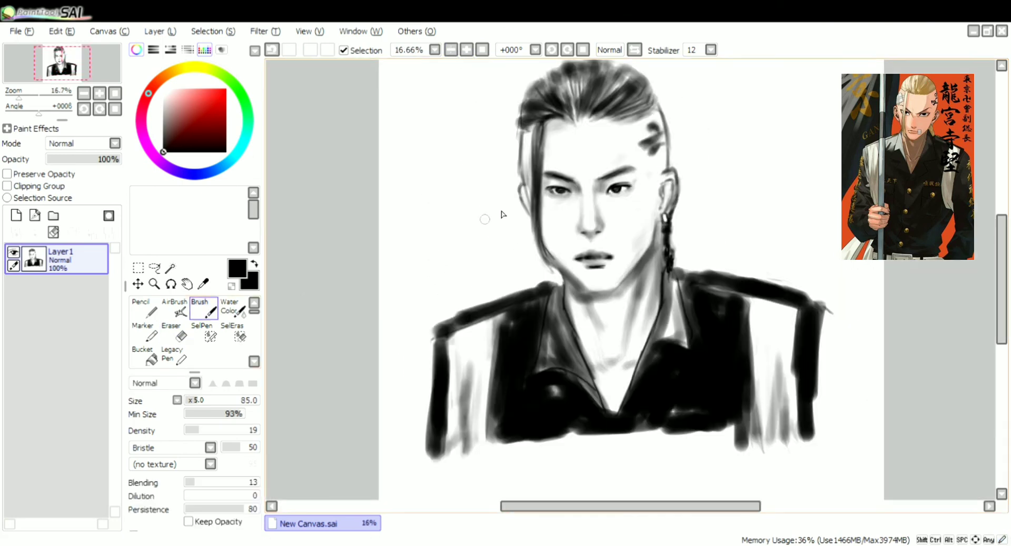
pyautogui.moveTo(541, 238); pyautogui.dragTo(555, 262)
pyautogui.press('e')
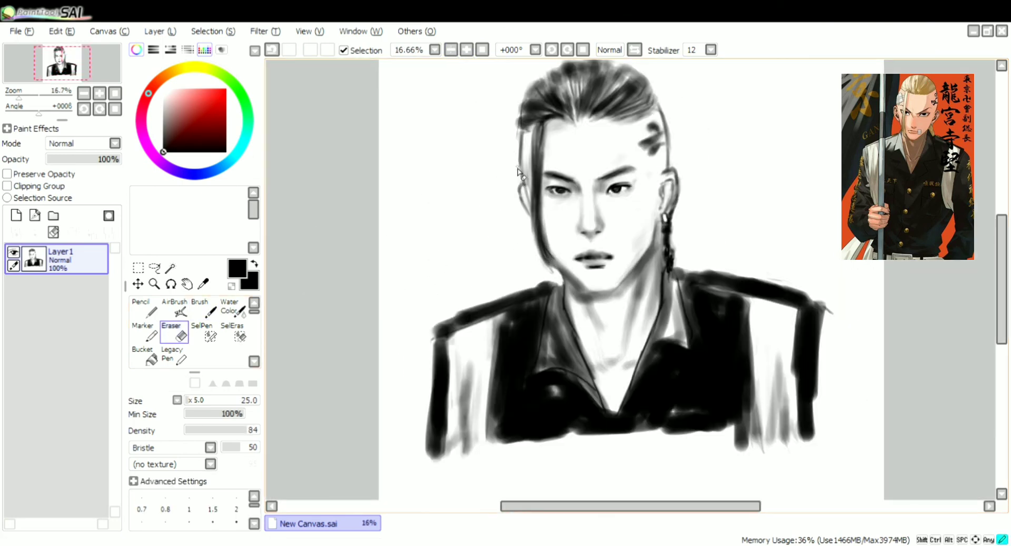
pyautogui.press('pagedown')
# Shade the neck beside the left collar and soften it with the eraser at size 80 and density 21
pyautogui.press('b')
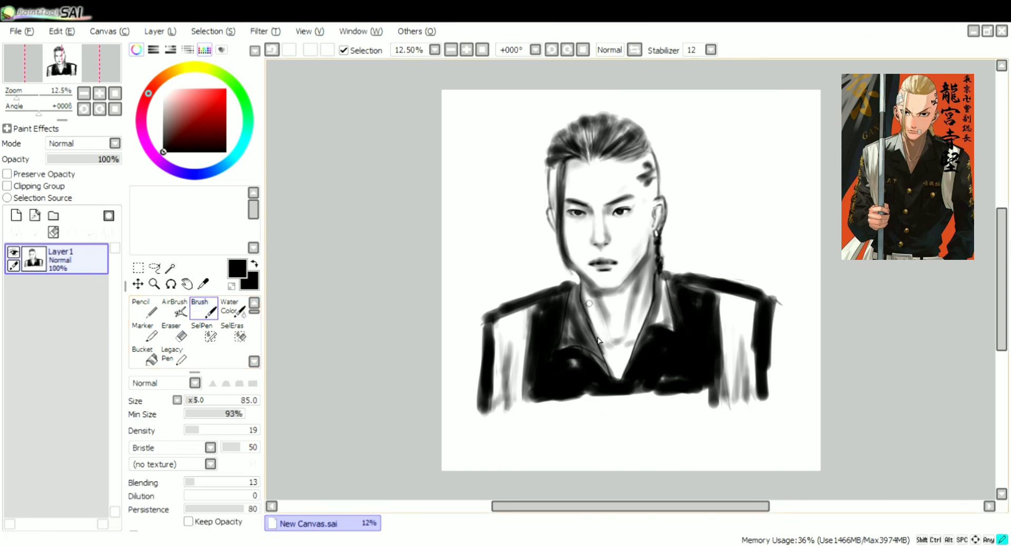
pyautogui.moveTo(588, 296); pyautogui.dragTo(598, 335)
pyautogui.press('e')
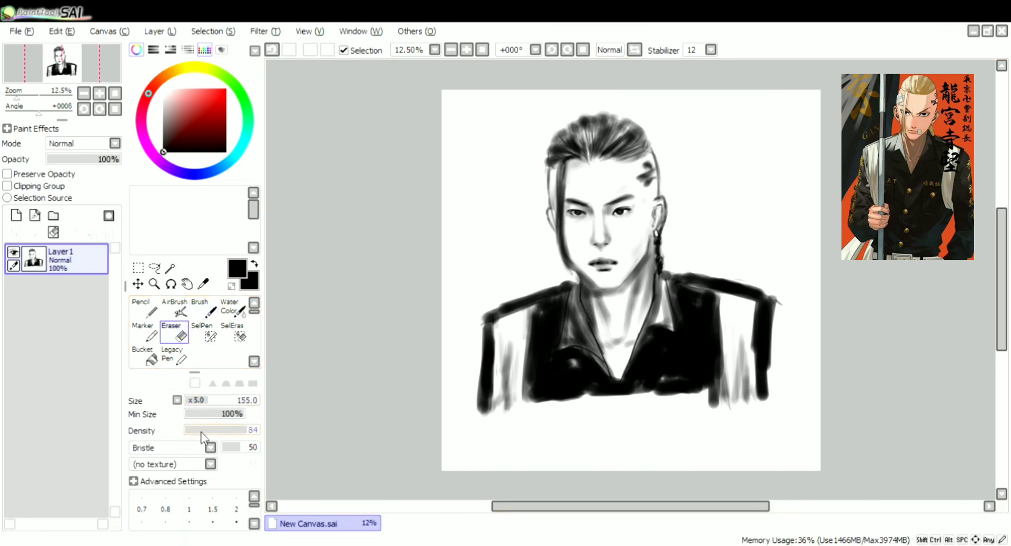
pyautogui.moveTo(585, 287); pyautogui.dragTo(600, 330)
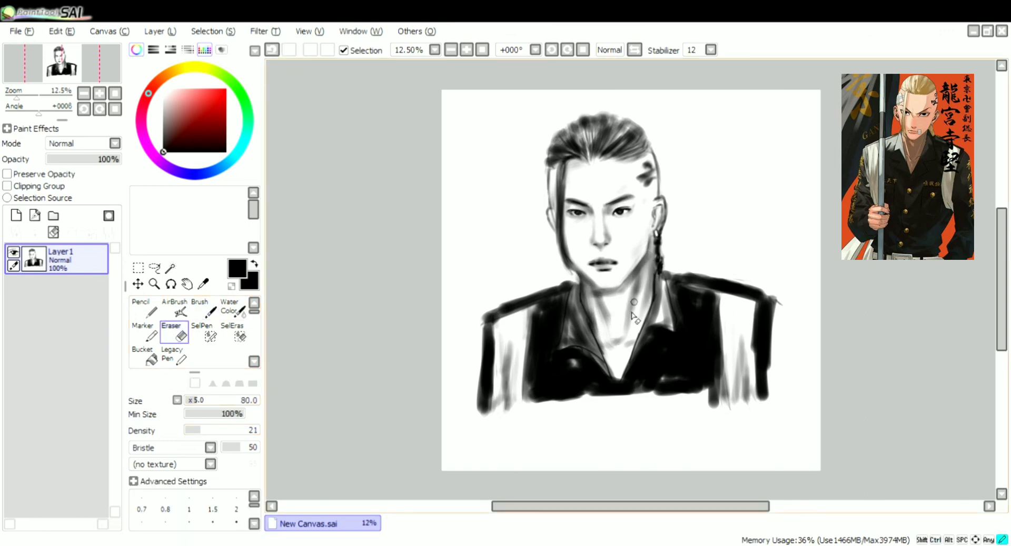
# Deepen the grey shadows down the neck and into the collar opening with the Brush at size 85 and density 19
pyautogui.press('b')
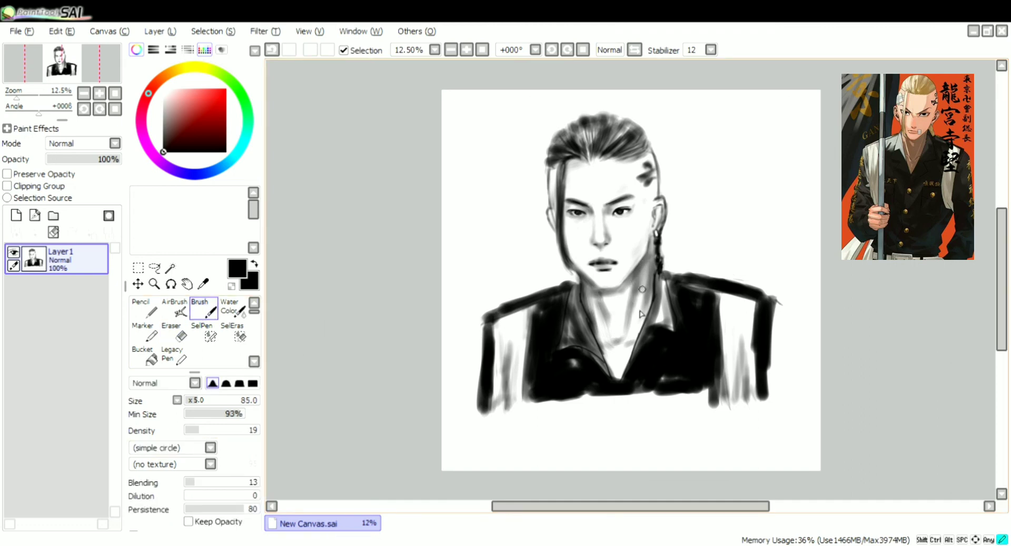
pyautogui.moveTo(626, 295)
pyautogui.mouseDown()
pyautogui.moveTo(598, 305)
pyautogui.moveTo(625, 339)
pyautogui.mouseUp()
pyautogui.moveTo(645, 305); pyautogui.dragTo(636, 334)
pyautogui.moveTo(595, 306); pyautogui.dragTo(621, 374)
# Add faint shading under the eyes and down the cheek near the ear with the Brush at size 165
pyautogui.moveTo(581, 224); pyautogui.dragTo(587, 223)
pyautogui.moveTo(614, 226); pyautogui.dragTo(651, 213)
pyautogui.moveTo(648, 231); pyautogui.dragTo(641, 256)
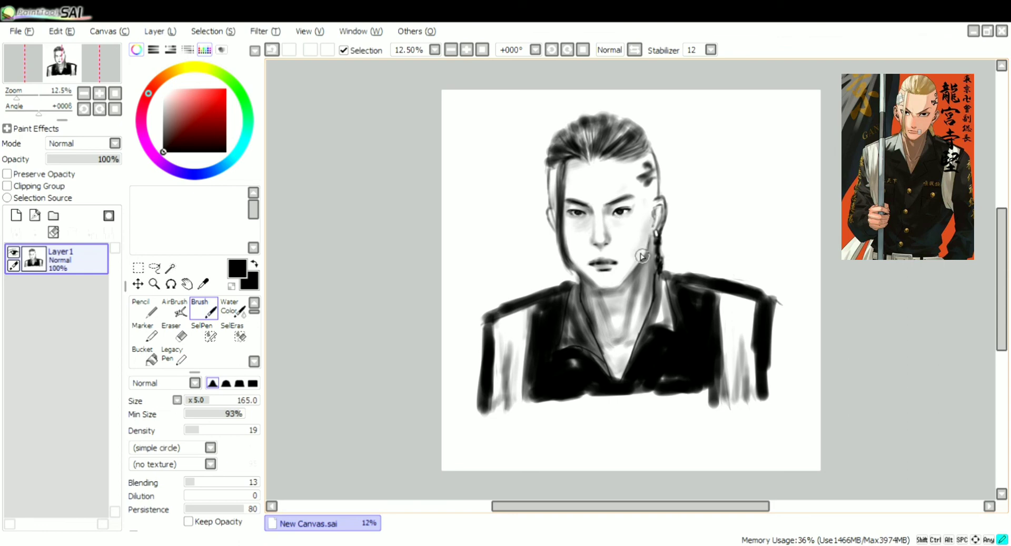
pyautogui.moveTo(568, 262); pyautogui.dragTo(573, 245)
pyautogui.moveTo(638, 200)
pyautogui.mouseDown()
pyautogui.moveTo(642, 187)
pyautogui.moveTo(648, 224)
pyautogui.moveTo(650, 185)
pyautogui.moveTo(653, 199)
pyautogui.mouseUp()
pyautogui.hotkey('ctrl', 'z')
pyautogui.hotkey('ctrl', 'z')
# Add soft grey shading along the shaved side of the head above the left ear
pyautogui.moveTo(555, 169); pyautogui.dragTo(553, 191)
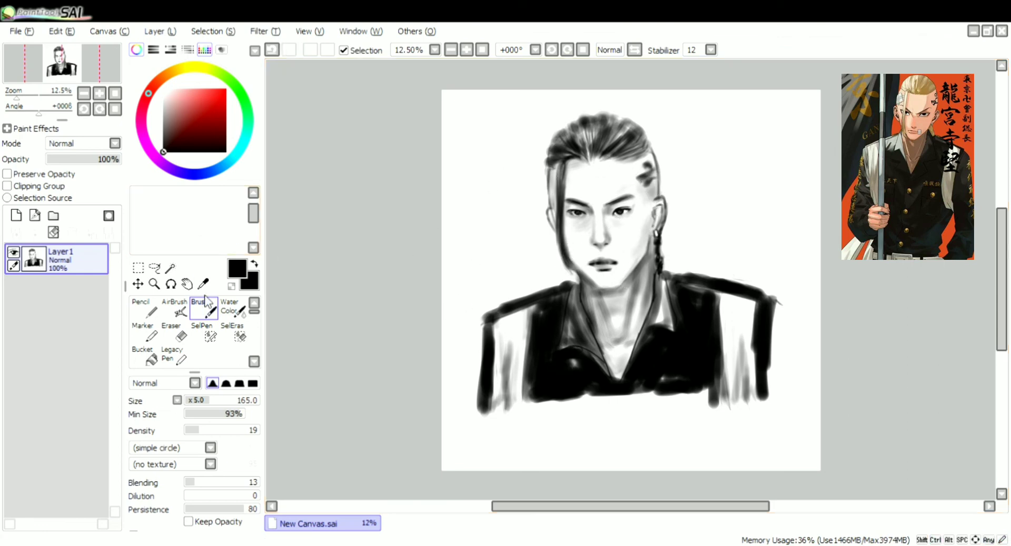
pyautogui.click(487, 320)
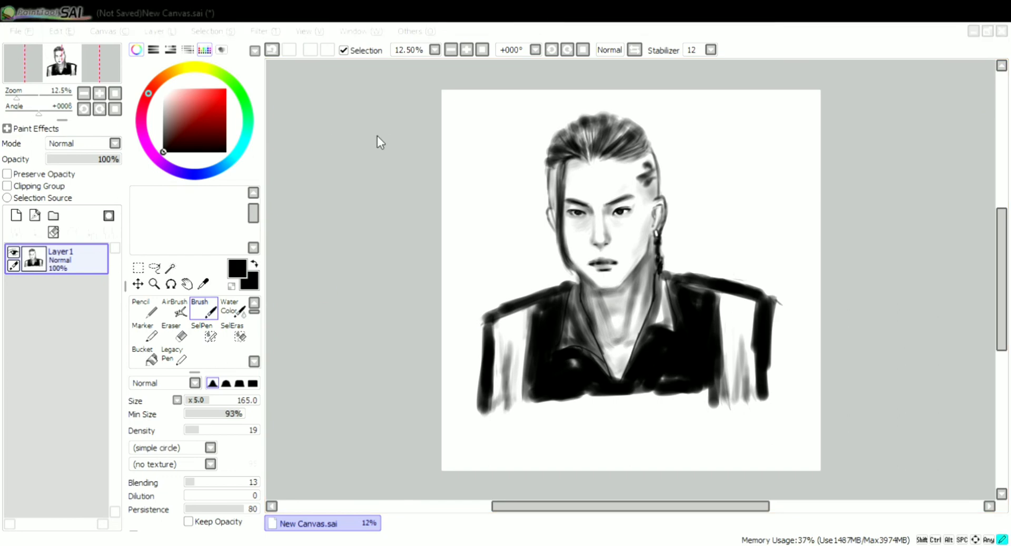